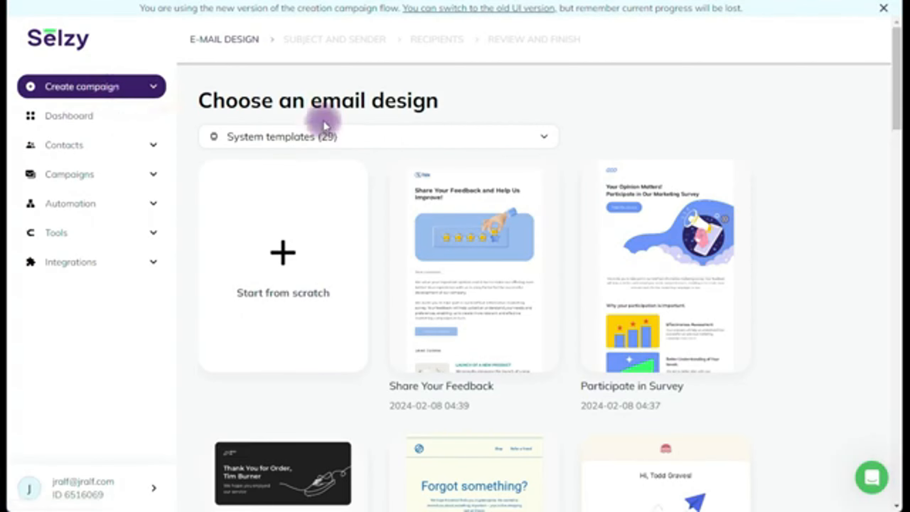
List the Default empty email templates and look through them.
click(313, 137)
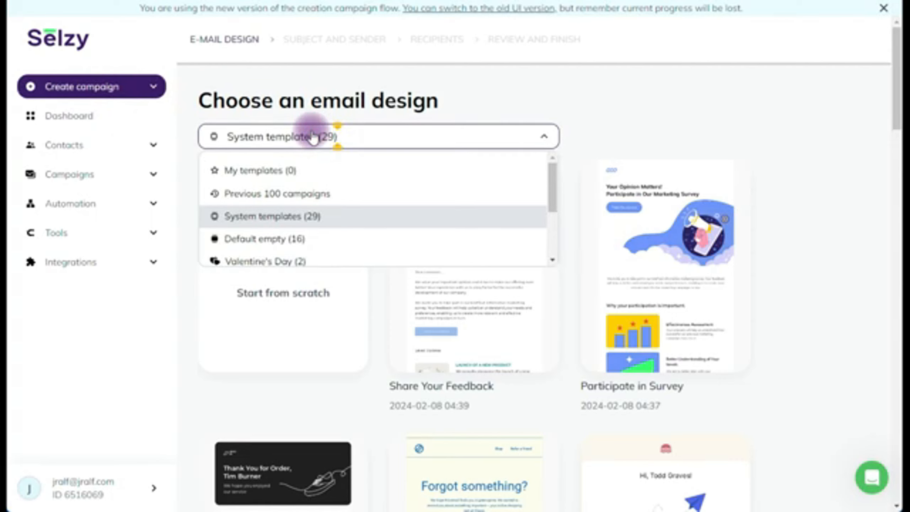
drag(554, 175, 558, 204)
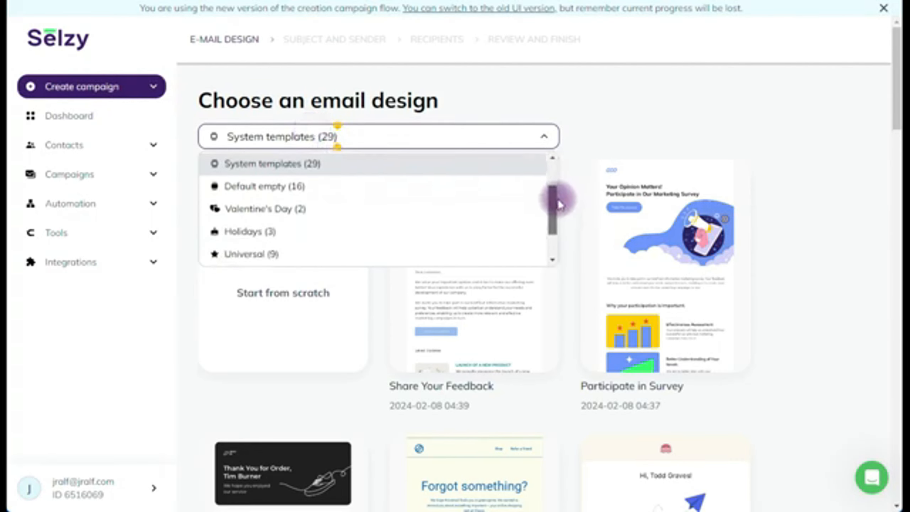
click(260, 140)
click(260, 136)
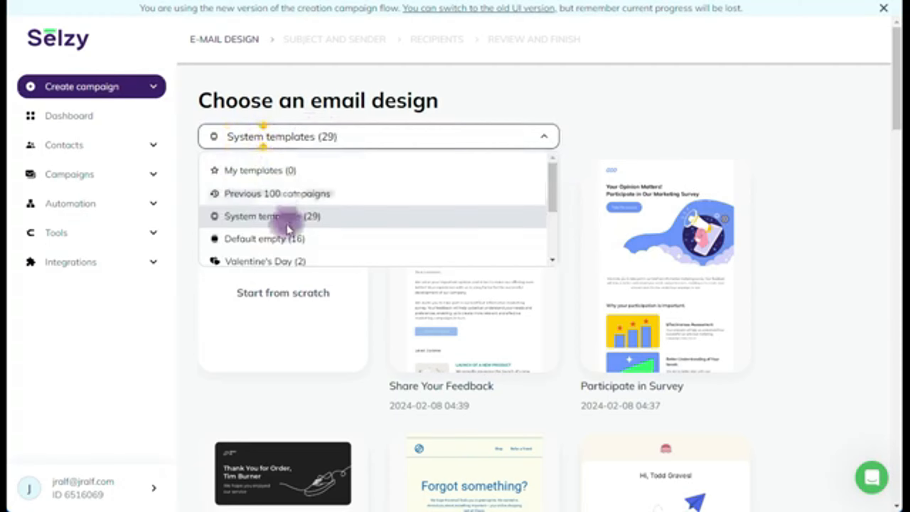
click(286, 237)
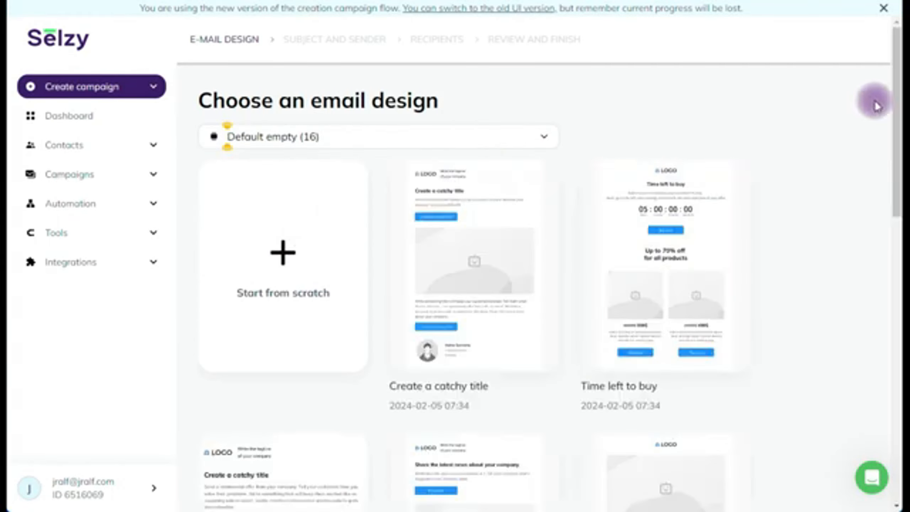
drag(897, 95, 874, 16)
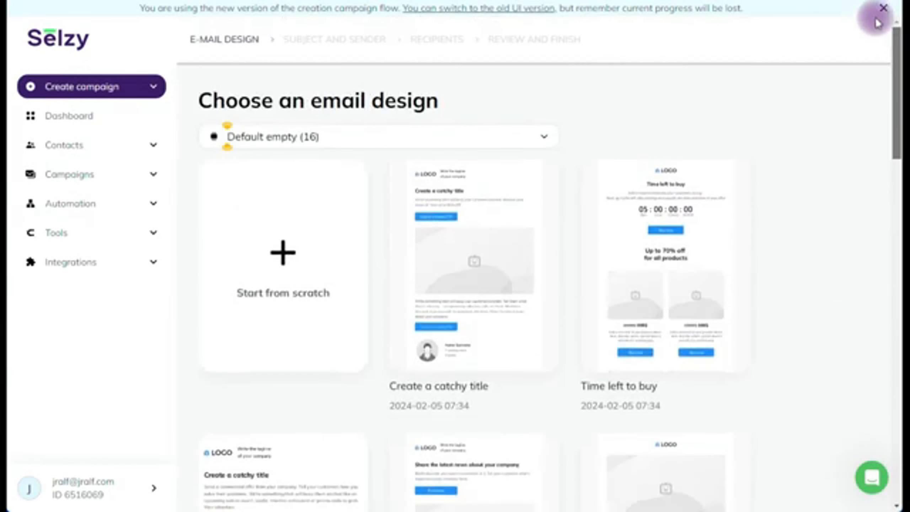
Switch the email design list to the System templates category.
click(365, 139)
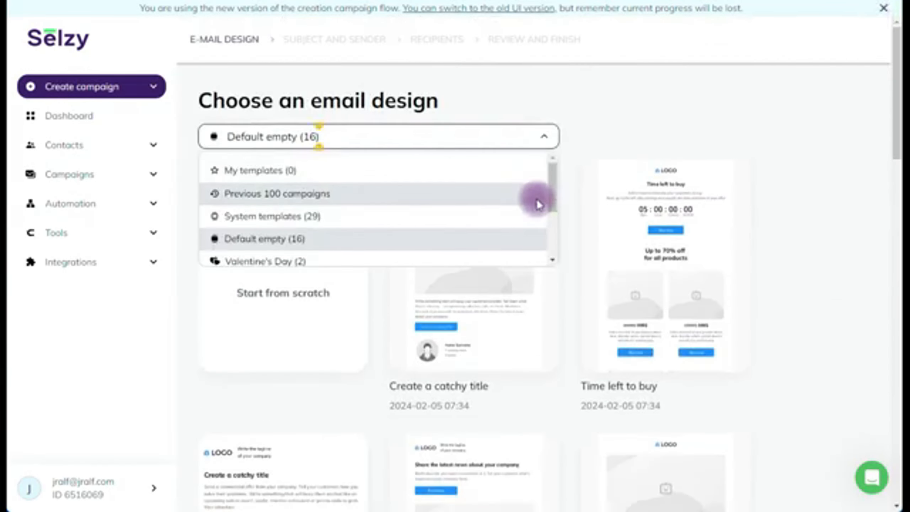
drag(552, 193, 552, 174)
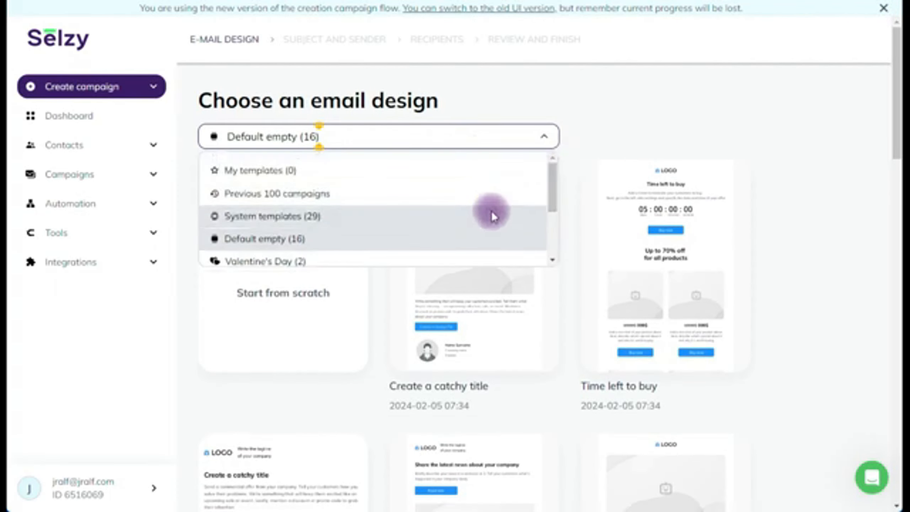
click(491, 212)
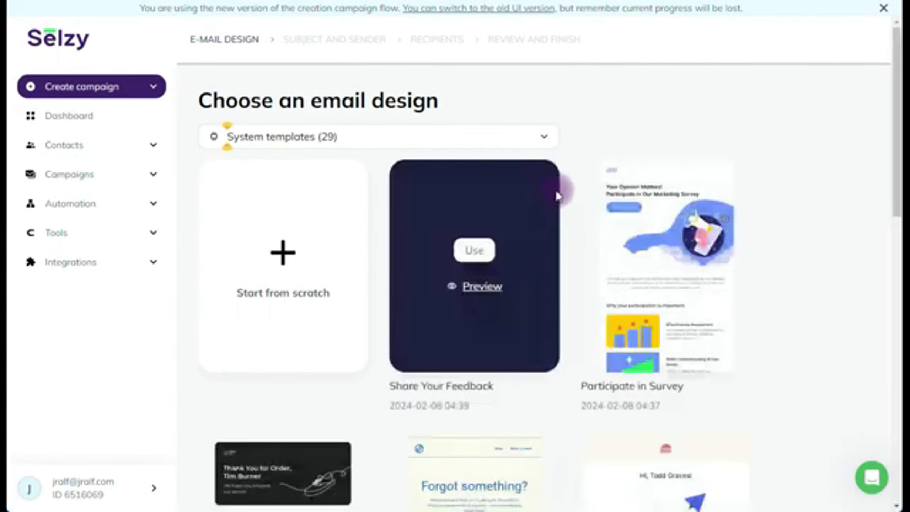
Preview the Subscribers Welcome Email Template in desktop and mobile views, and use it for the campaign.
drag(896, 102, 896, 232)
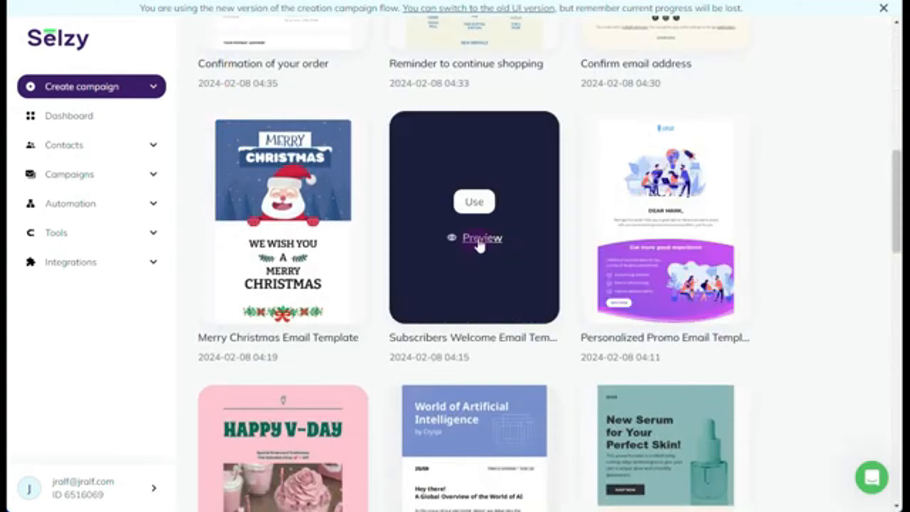
click(480, 240)
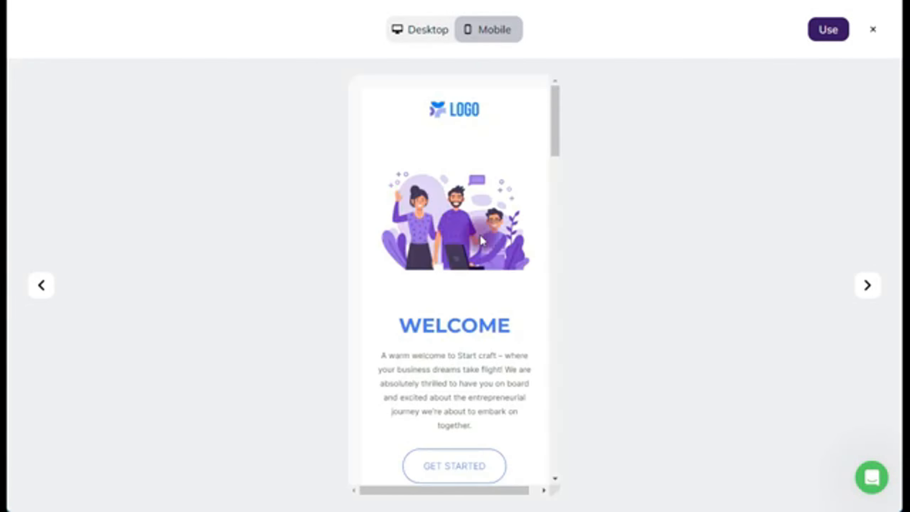
click(430, 32)
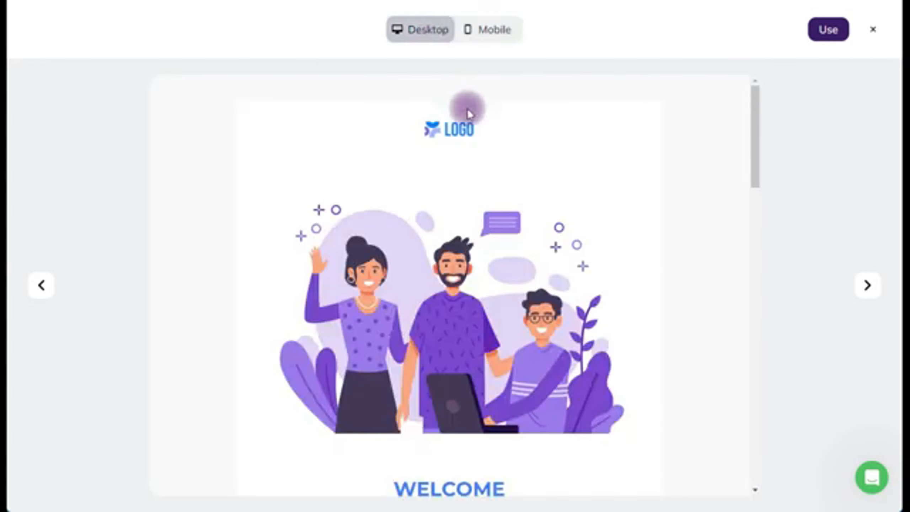
scroll(468, 107, down, 8)
scroll(469, 107, down, 10)
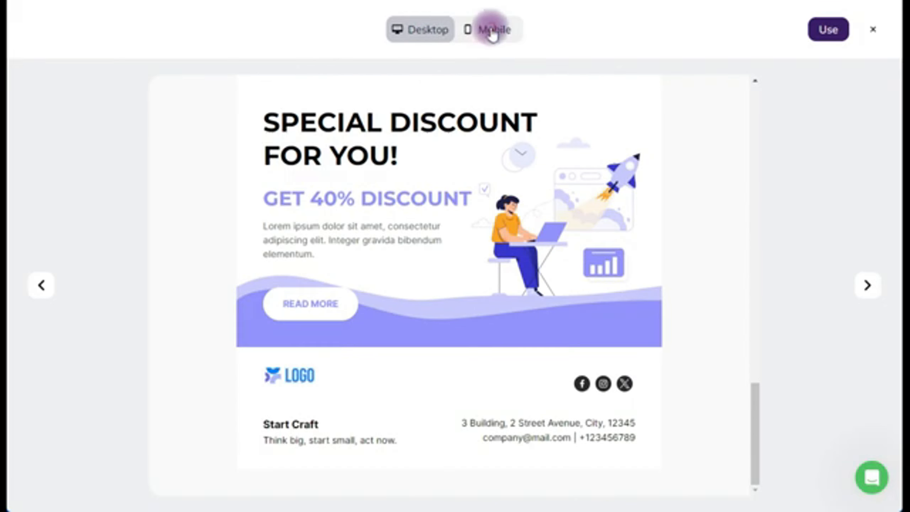
click(491, 31)
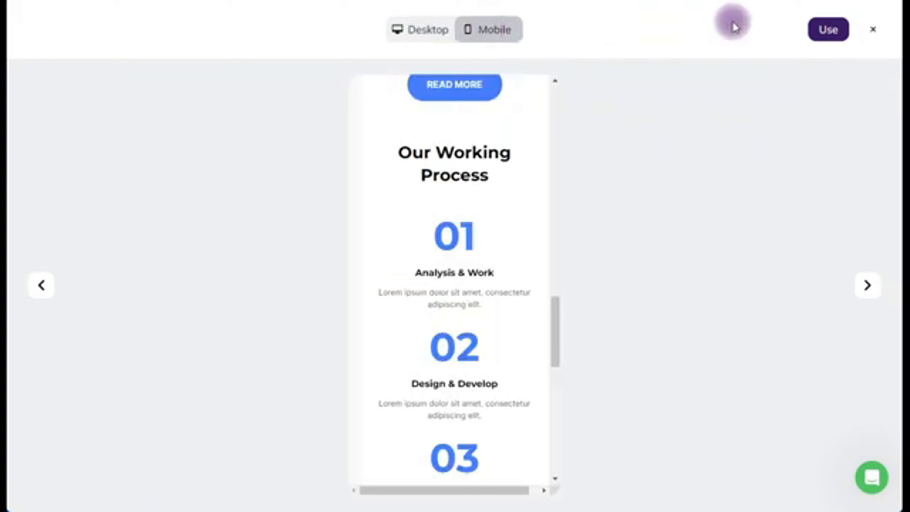
click(819, 28)
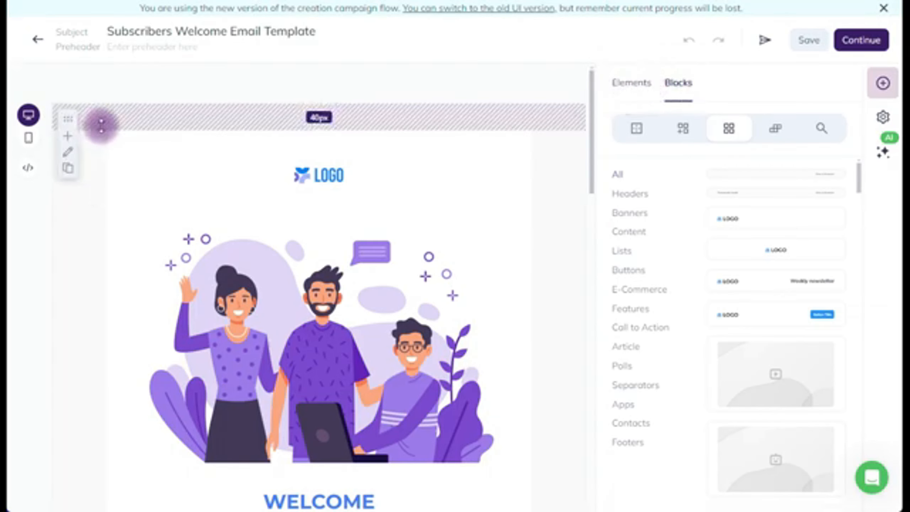
Select the email's outer background group and set its horizontal alignment to left.
click(88, 118)
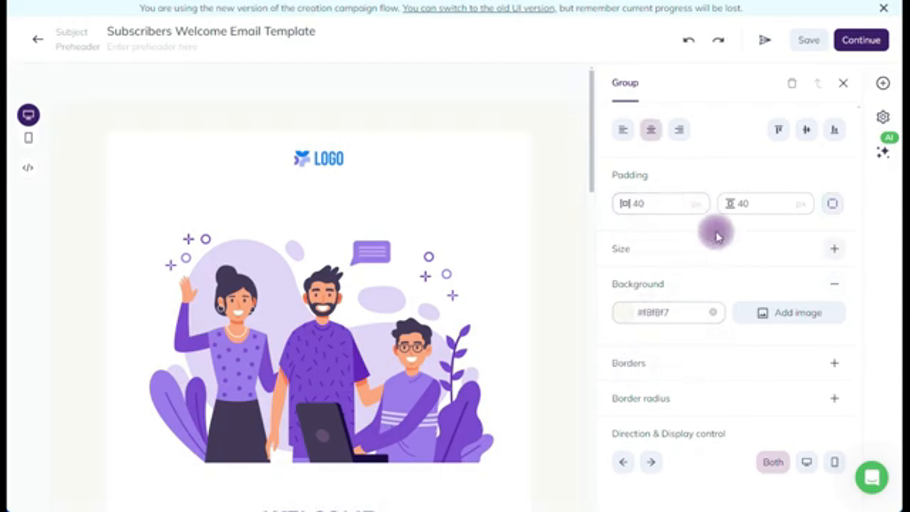
click(679, 129)
click(624, 129)
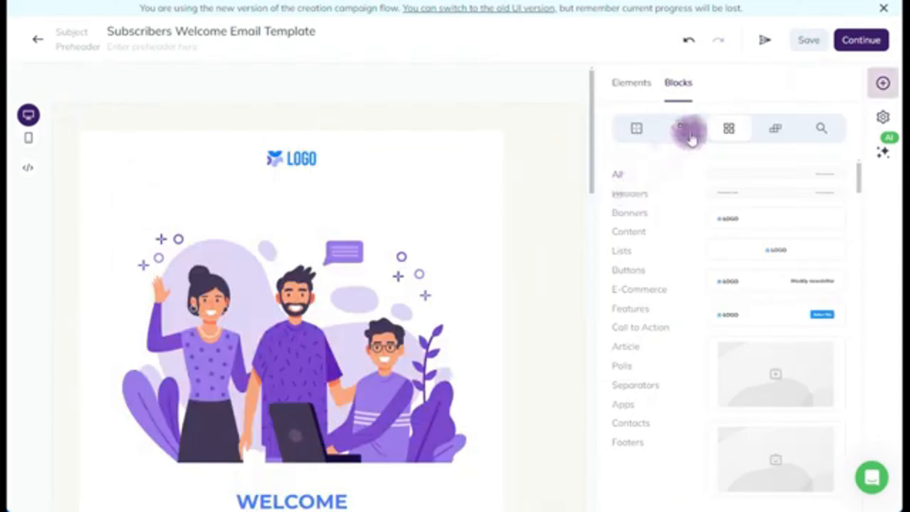
Try to place a two-column structure and a banner block between the logo and the hero illustration.
click(631, 128)
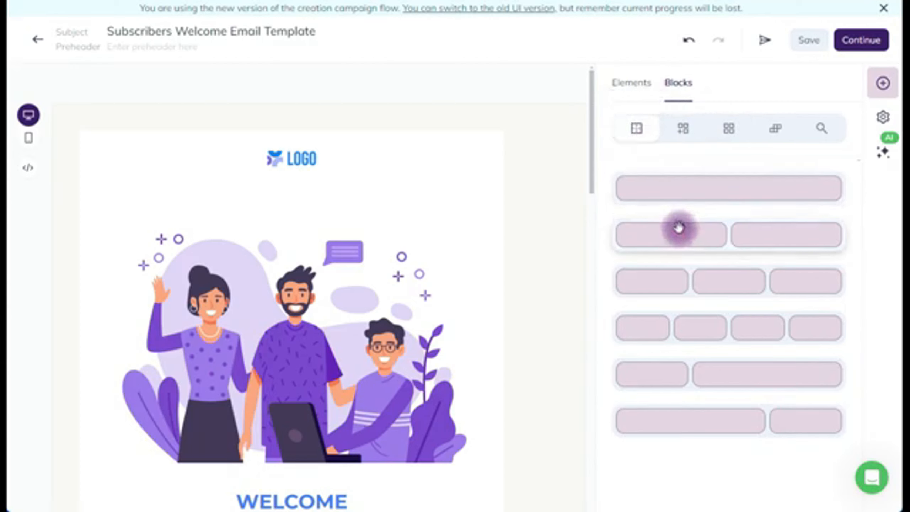
drag(678, 227, 408, 207)
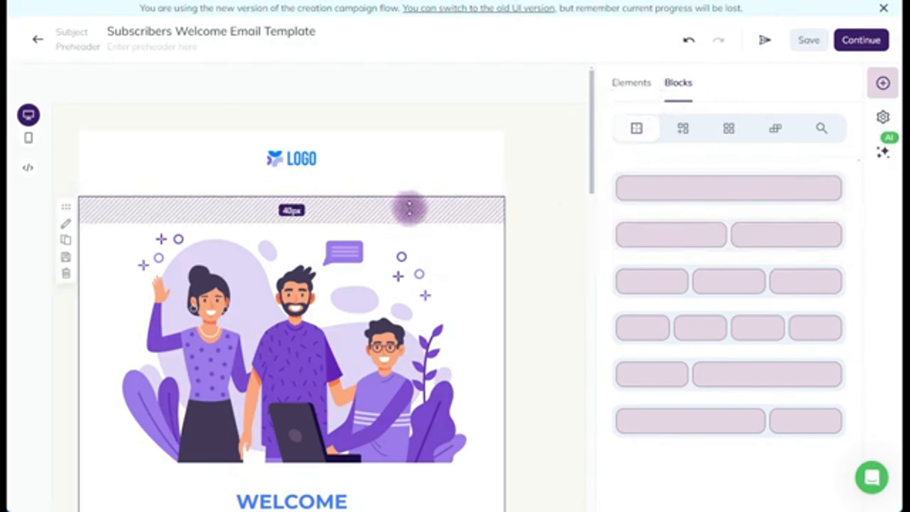
click(729, 131)
click(635, 232)
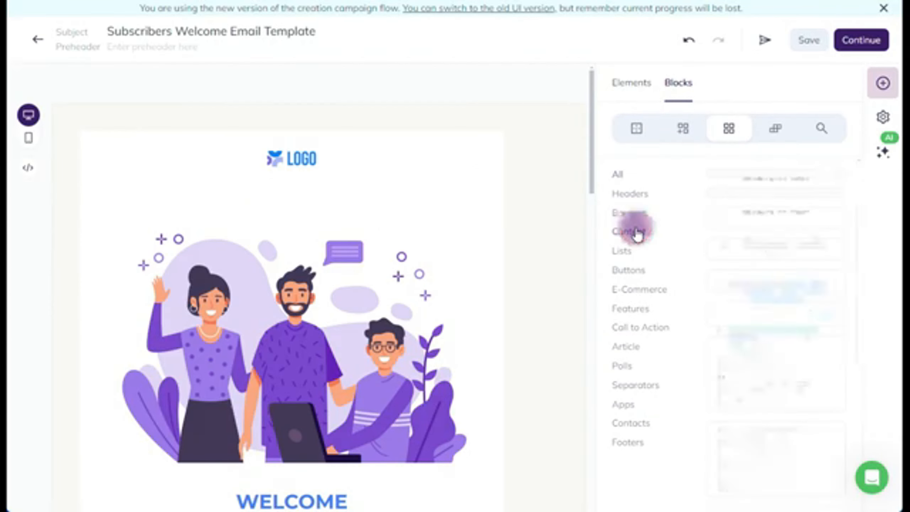
click(632, 215)
drag(773, 210, 320, 214)
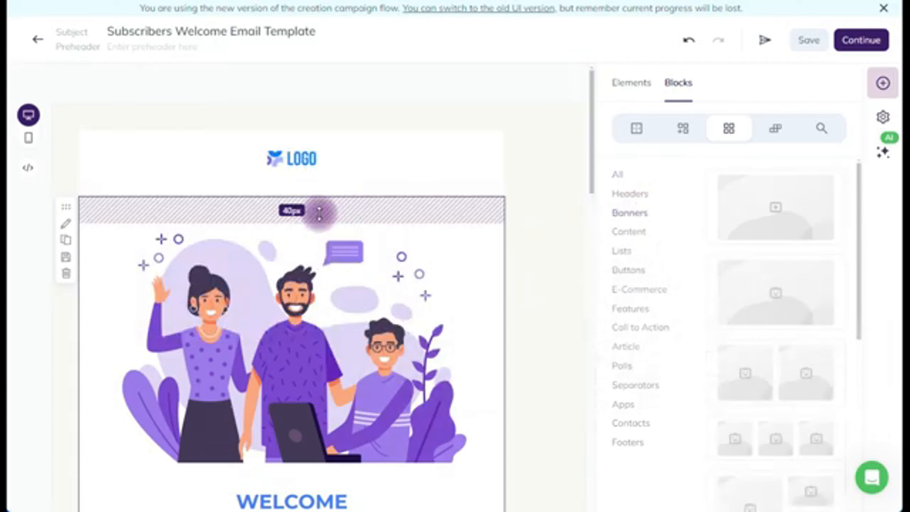
Insert content with an image placeholder, text and a button below the logo header.
click(632, 83)
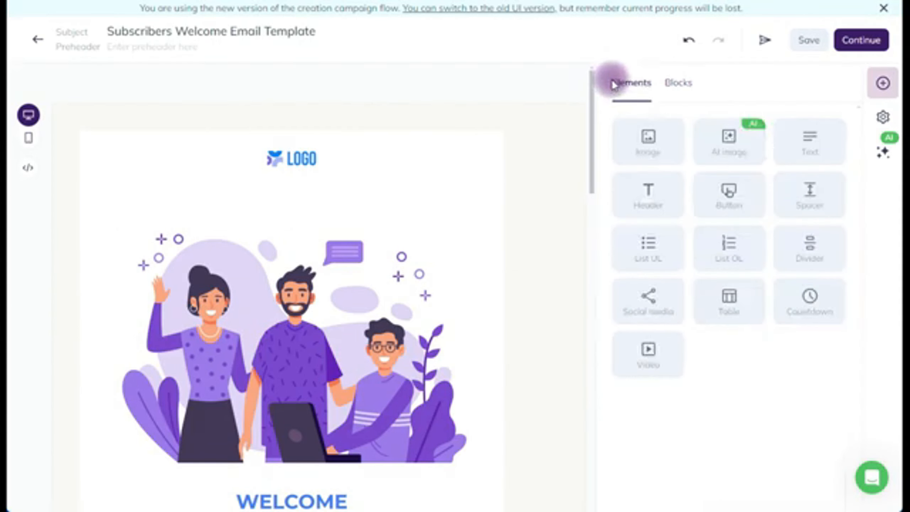
scroll(465, 237, down, 2)
scroll(469, 235, up, 2)
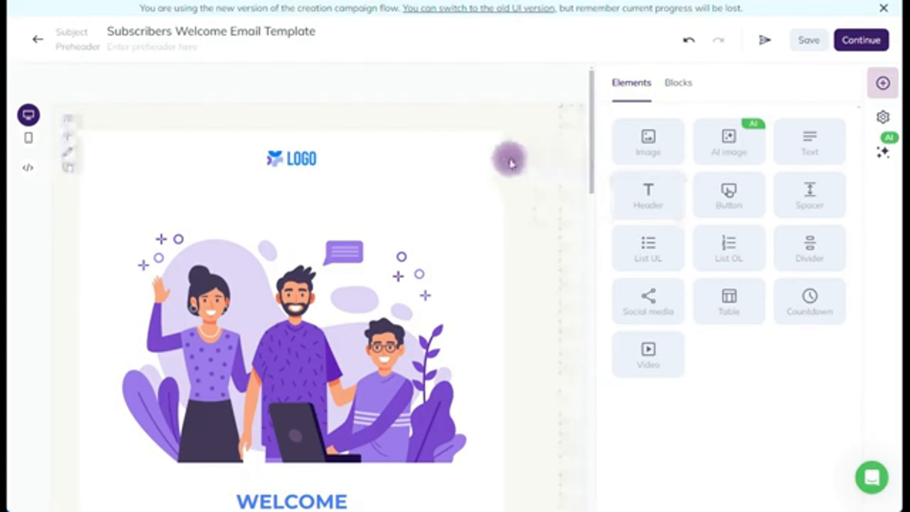
drag(721, 181, 289, 197)
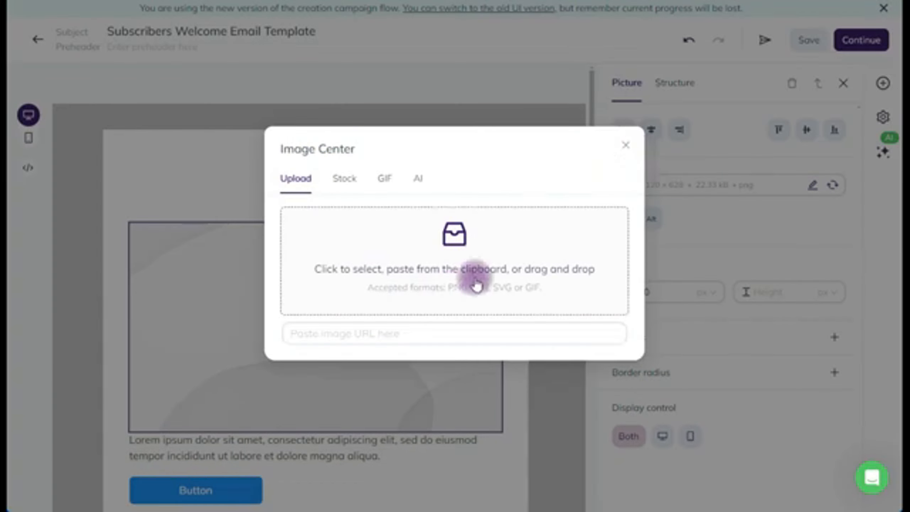
Search the stock images for "business" and fill the image placeholder with the upward-looking skyscraper photo.
click(352, 179)
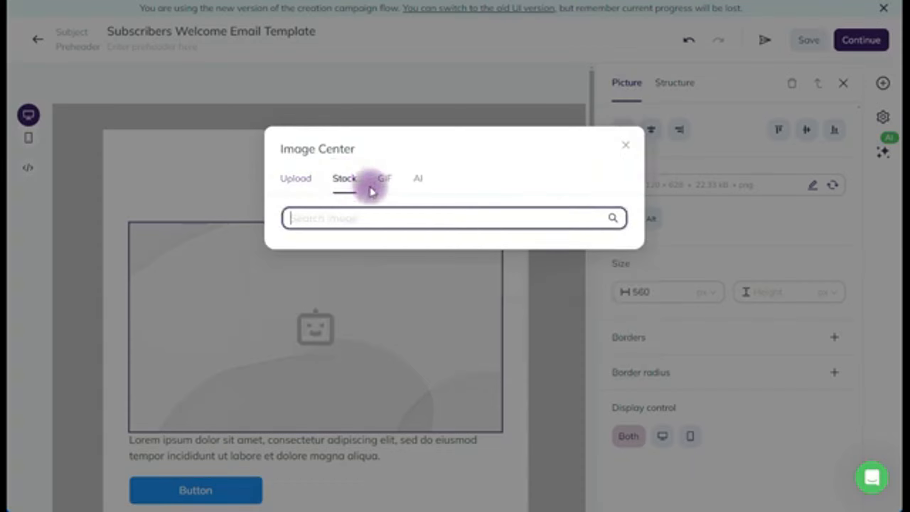
text(business)
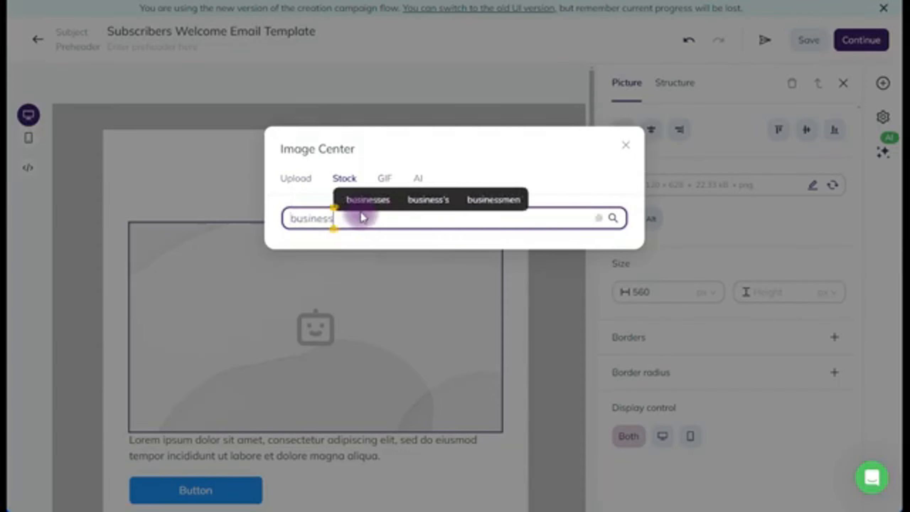
key(Return)
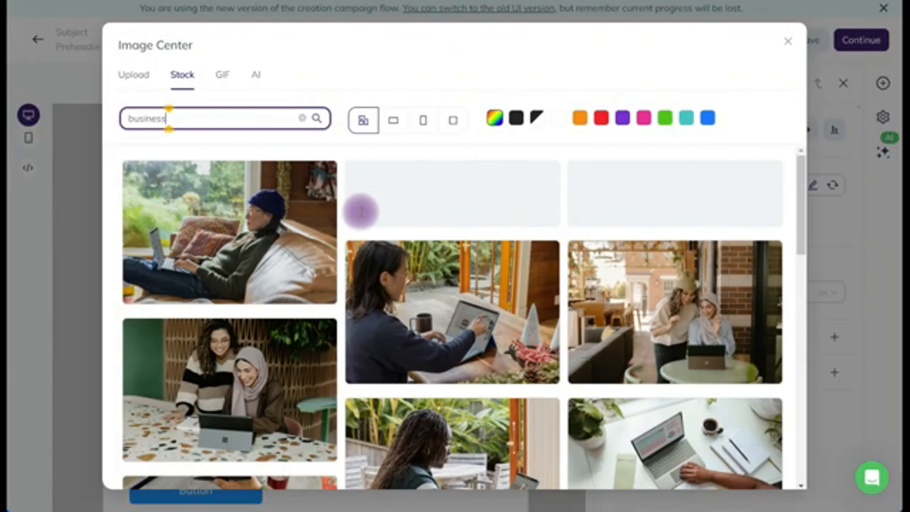
scroll(462, 289, down, 5)
scroll(461, 287, down, 10)
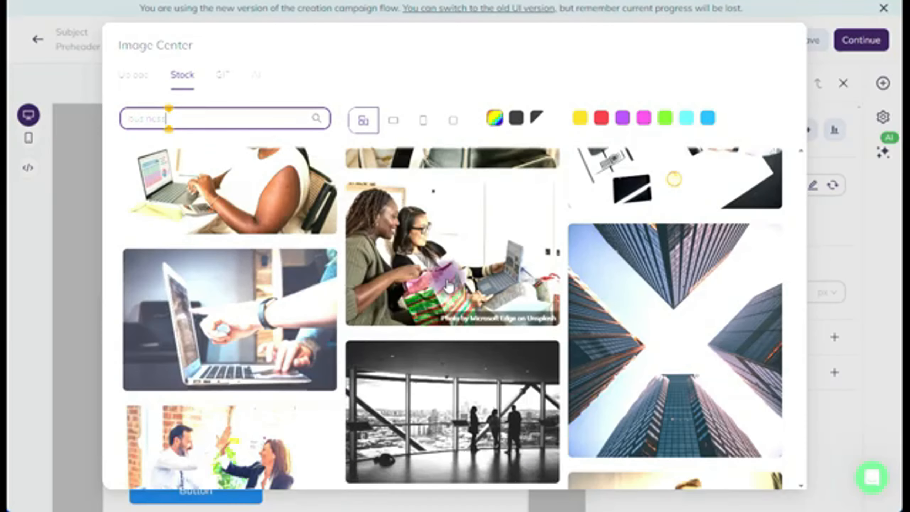
scroll(450, 285, up, 2)
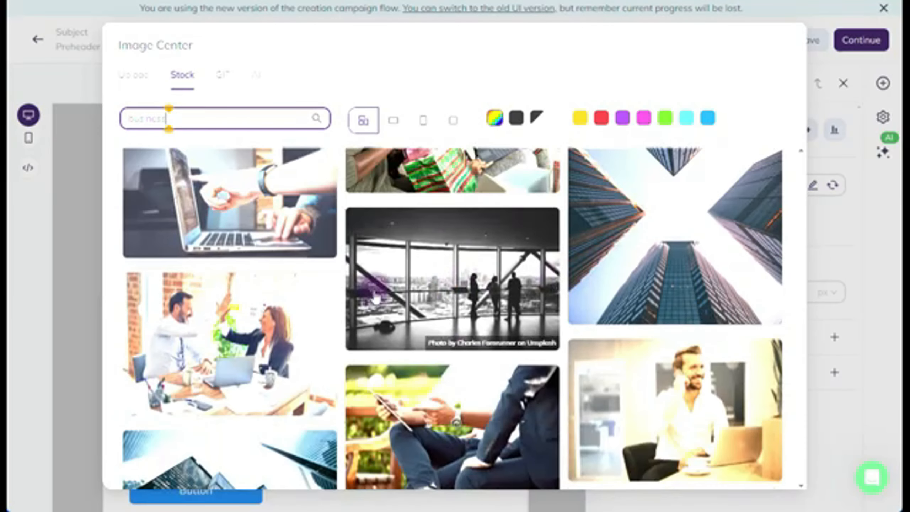
click(316, 500)
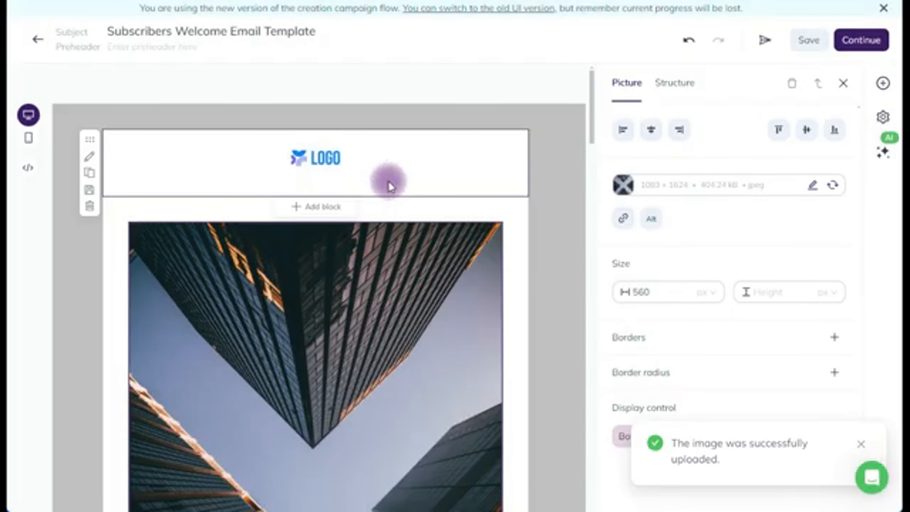
Open the image replacement options for the skyscraper photo and view the GIF source.
scroll(312, 304, down, 5)
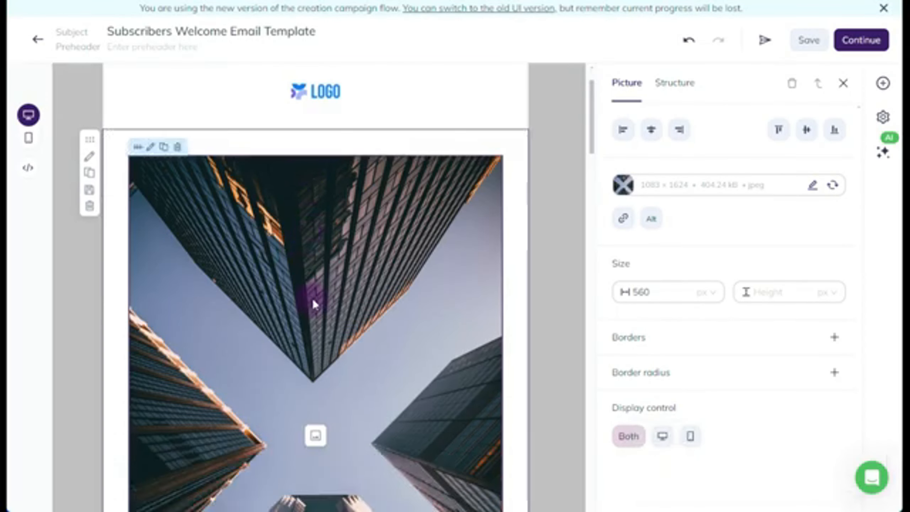
click(316, 305)
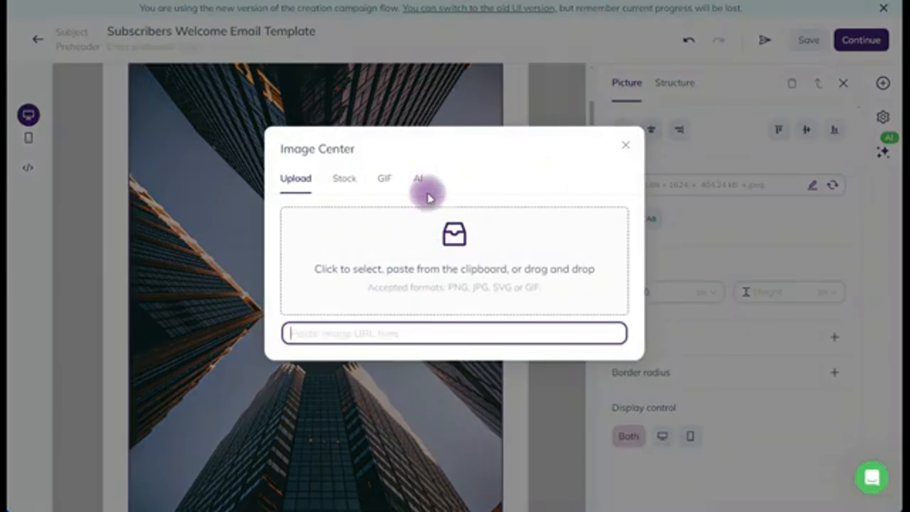
click(384, 178)
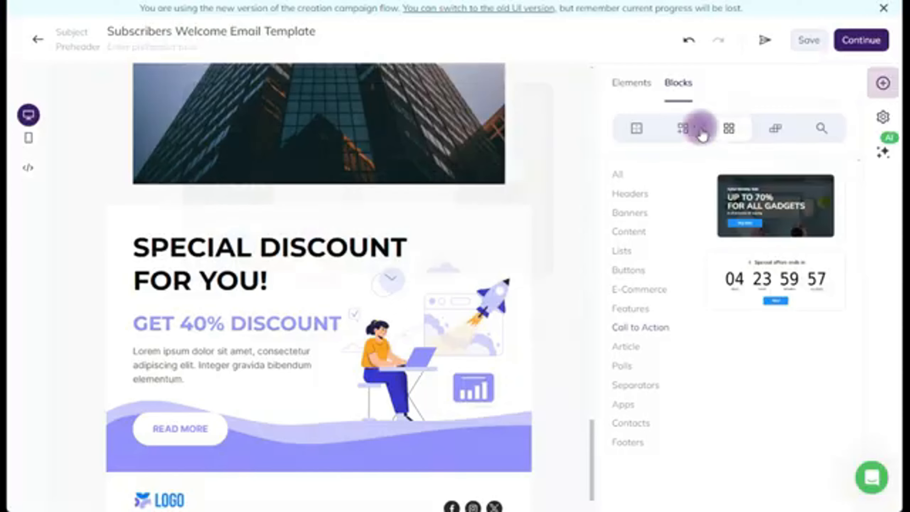
Add a Video element between the skyscraper photo and the special discount section.
click(638, 132)
click(728, 134)
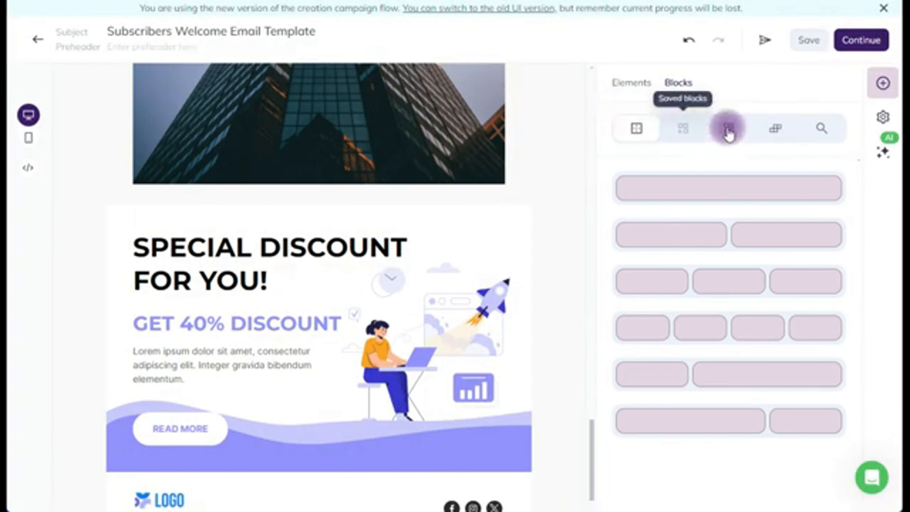
click(631, 84)
click(649, 357)
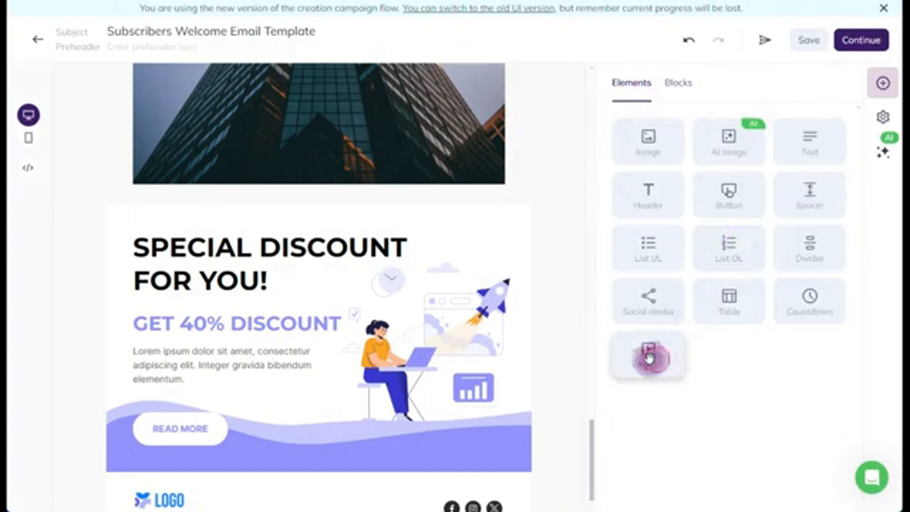
drag(648, 357, 318, 211)
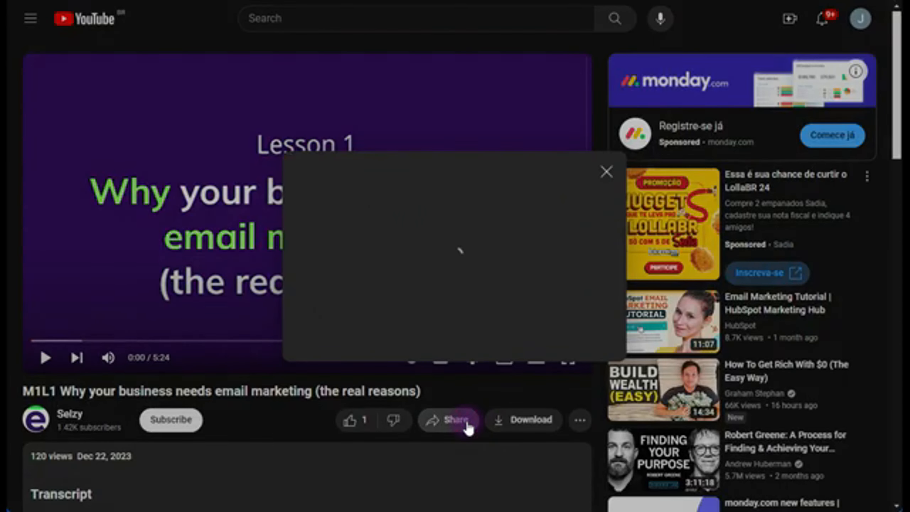
Copy the share link of the YouTube lesson on why businesses need email marketing and set it as the Video element's URL in Selzy.
click(459, 422)
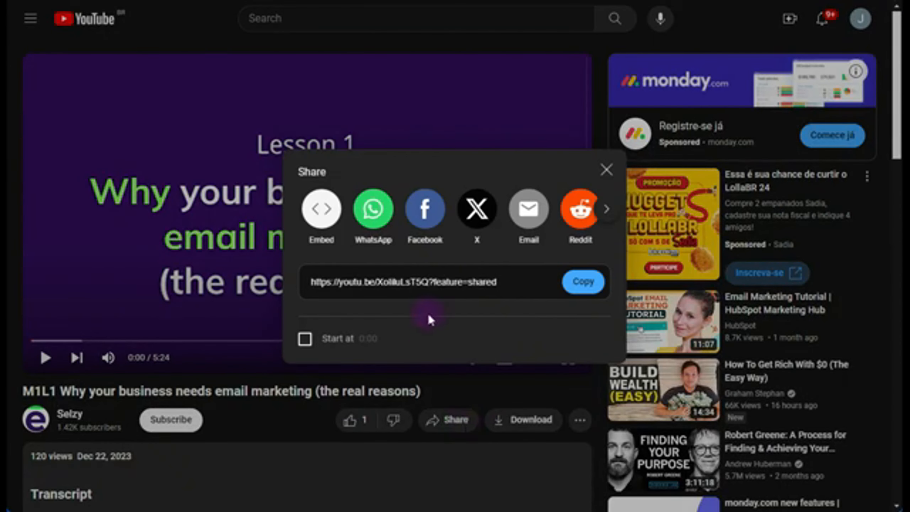
click(588, 283)
click(377, 270)
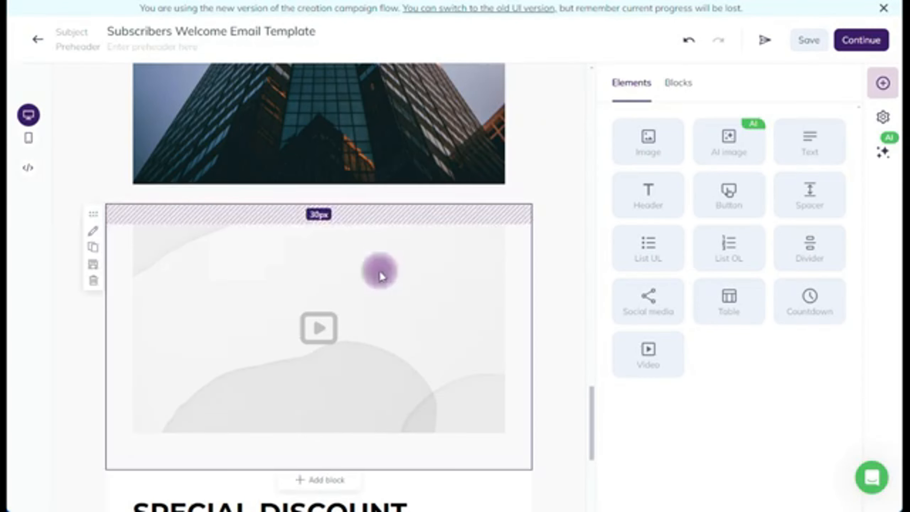
click(321, 364)
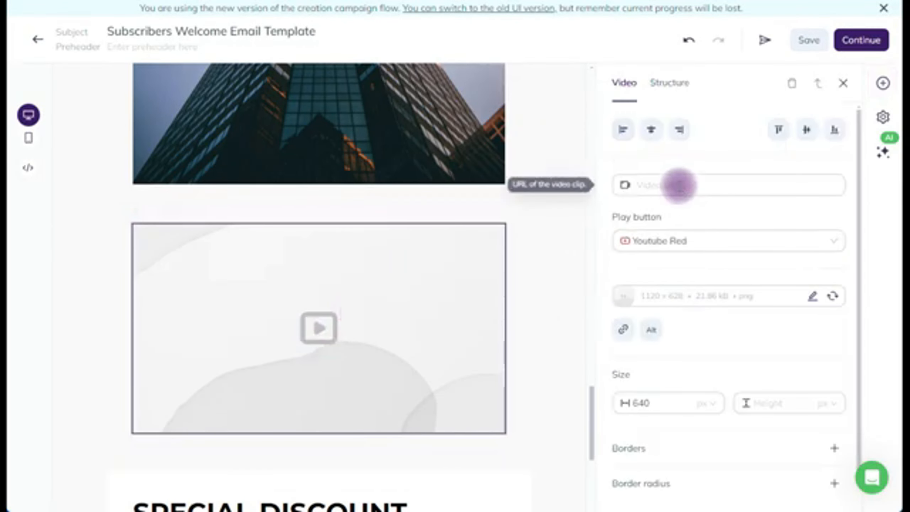
click(677, 184)
key(ctrl+v)
click(542, 298)
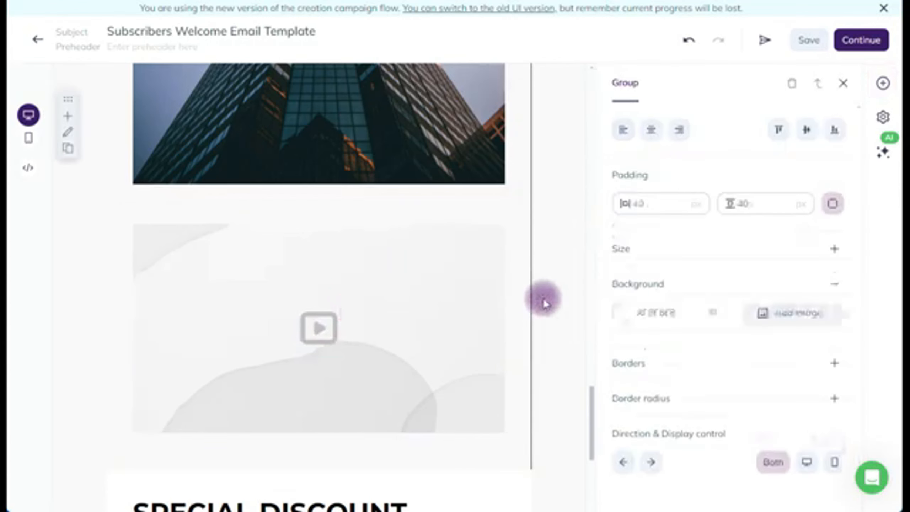
click(444, 314)
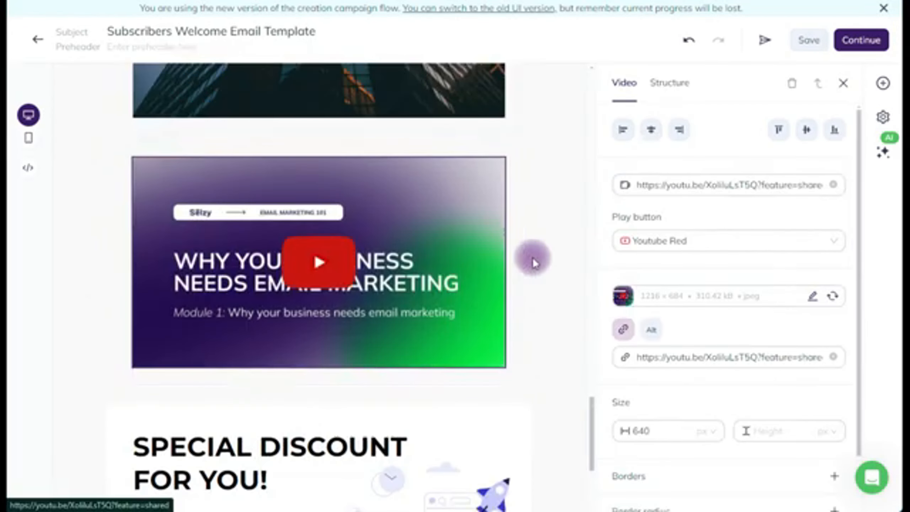
Set the video's play button style to Youtube White.
click(643, 242)
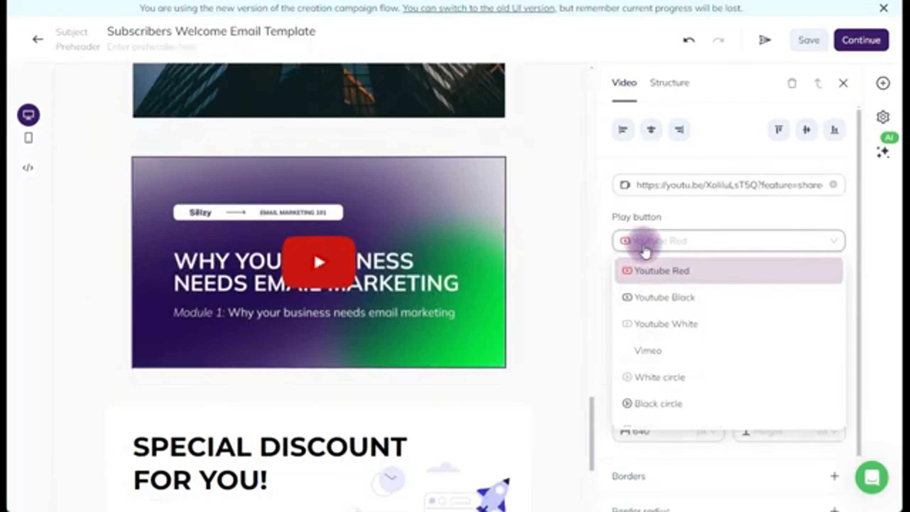
click(649, 324)
click(650, 243)
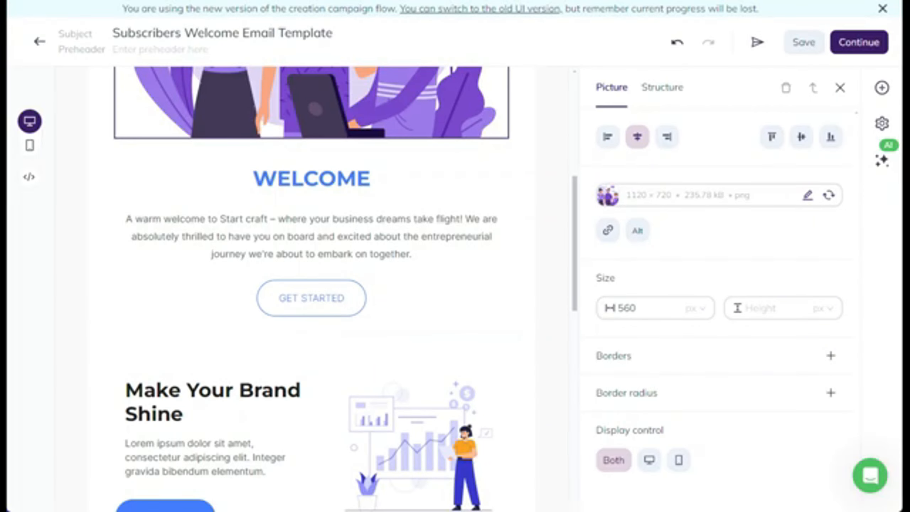
Add a 1 px #E5E5E5 border and a 5 px border radius to the team illustration above the WELCOME heading.
scroll(551, 190, up, 2)
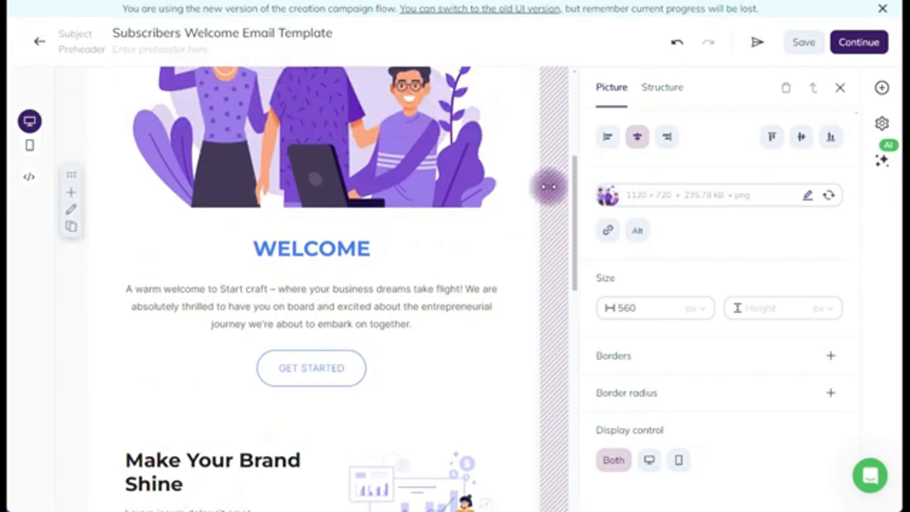
scroll(548, 184, up, 4)
click(546, 180)
scroll(387, 232, down, 2)
click(134, 263)
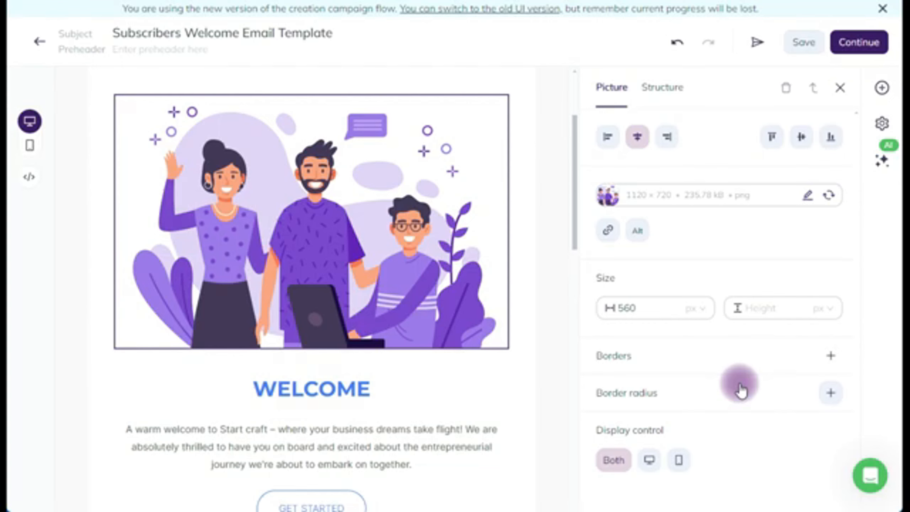
click(830, 356)
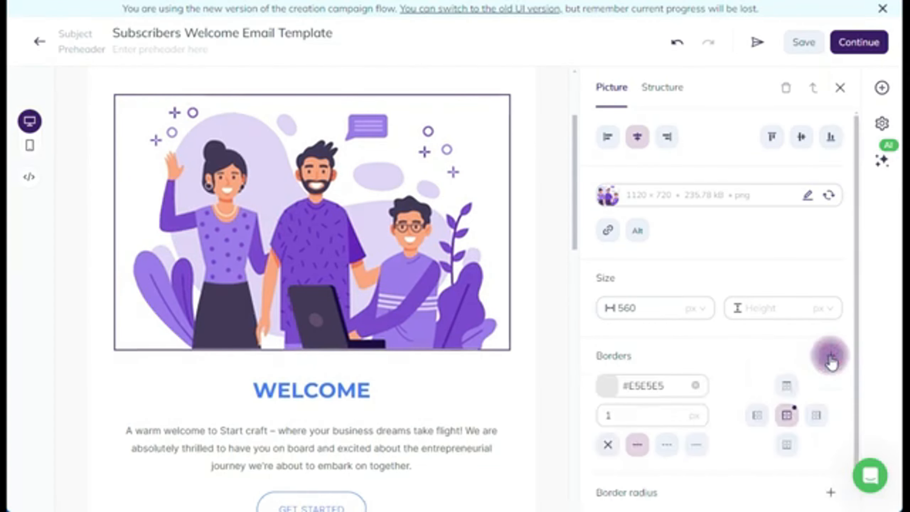
scroll(832, 361, down, 2)
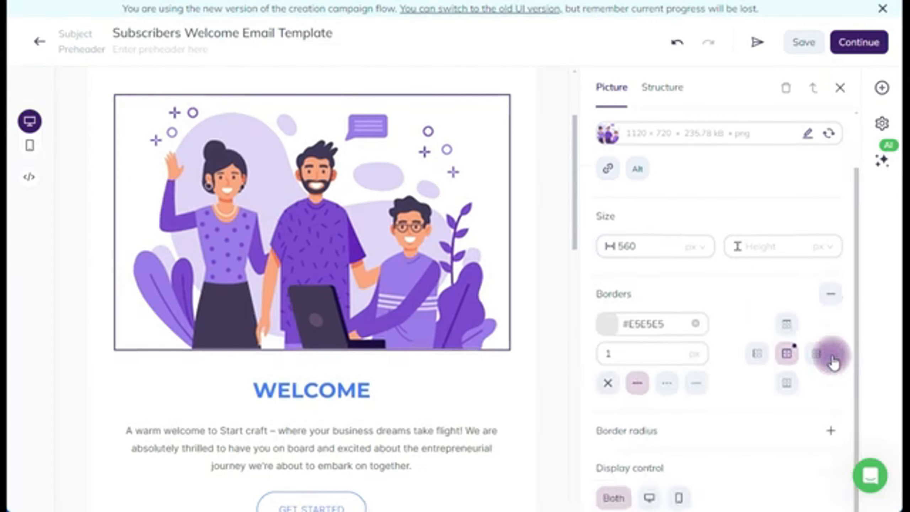
click(831, 432)
scroll(766, 359, down, 1)
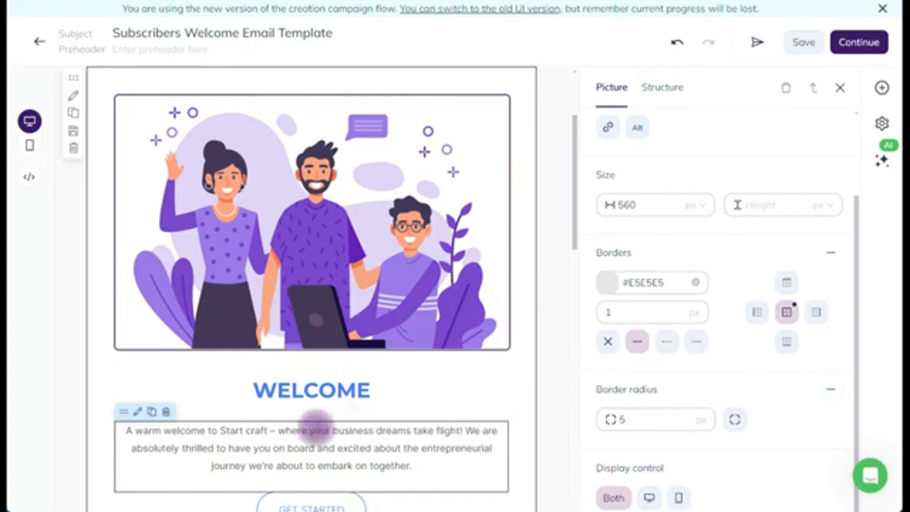
View the text settings of the welcome paragraph and the WELCOME heading.
click(168, 451)
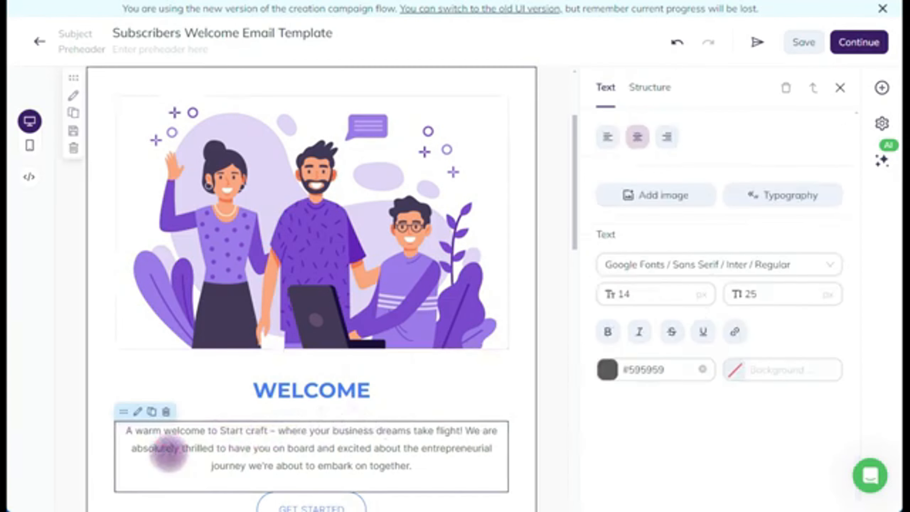
click(207, 394)
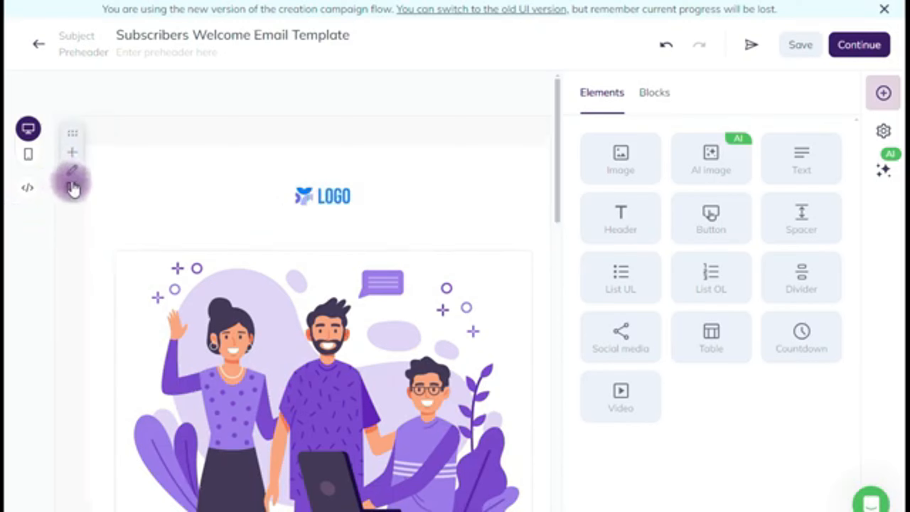
Add an empty group below the email's footer.
click(73, 155)
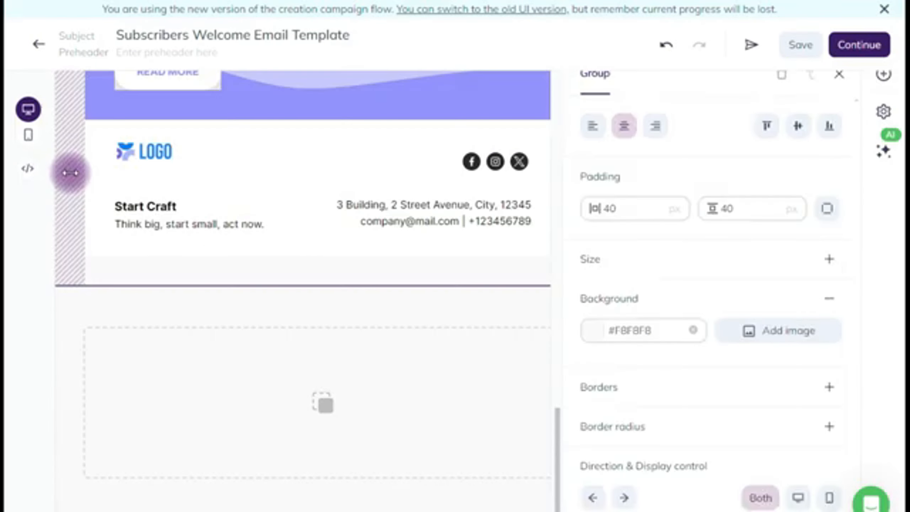
scroll(70, 175, up, 10)
scroll(71, 200, down, 10)
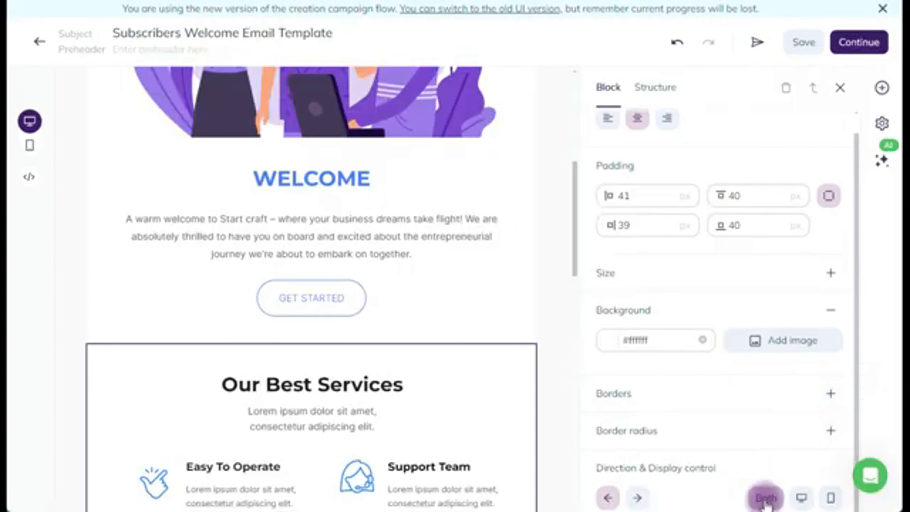
Set the Our Best Services block to display on mobile only.
click(802, 499)
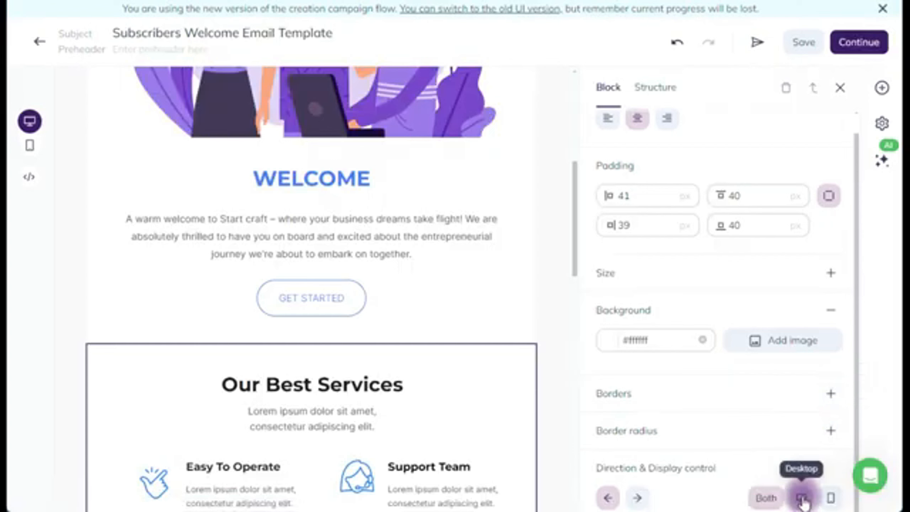
click(831, 499)
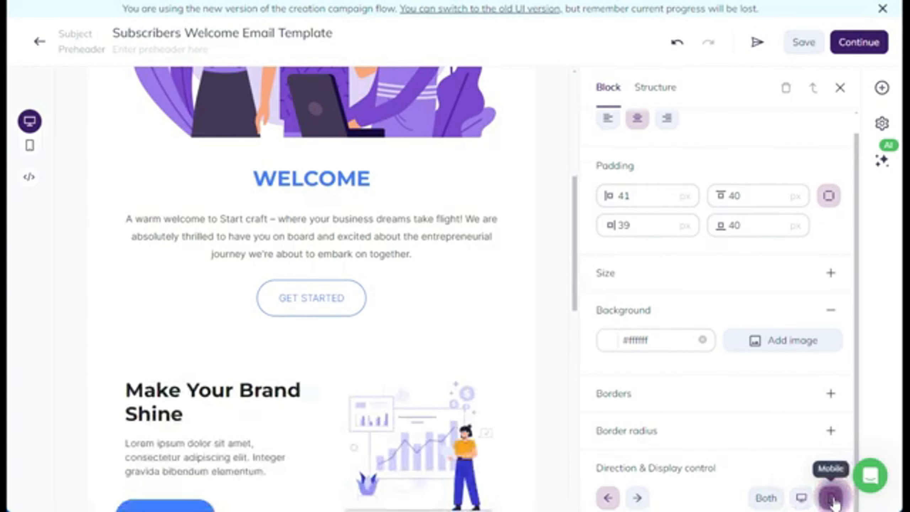
Examine the email's HTML code around the welcome text and the Our Best Services block.
scroll(709, 394, up, 1)
scroll(364, 247, up, 4)
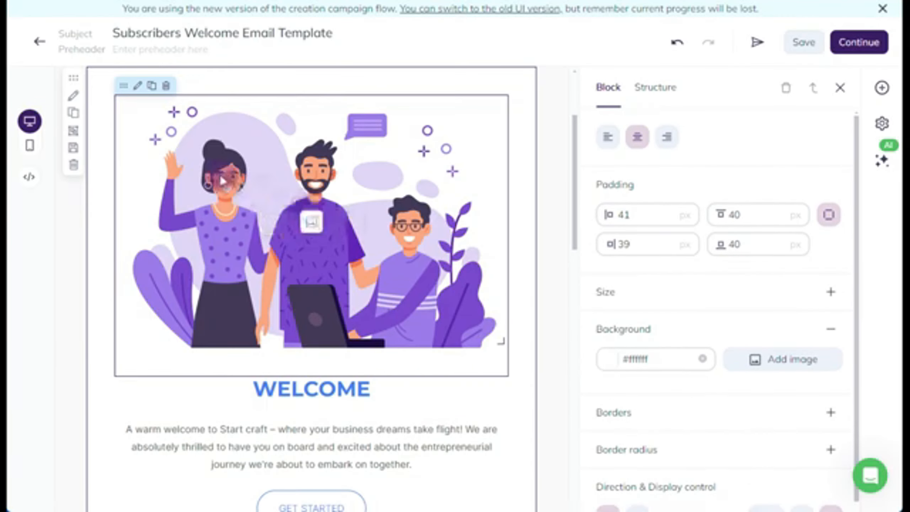
scroll(212, 179, up, 3)
scroll(211, 179, down, 3)
click(29, 177)
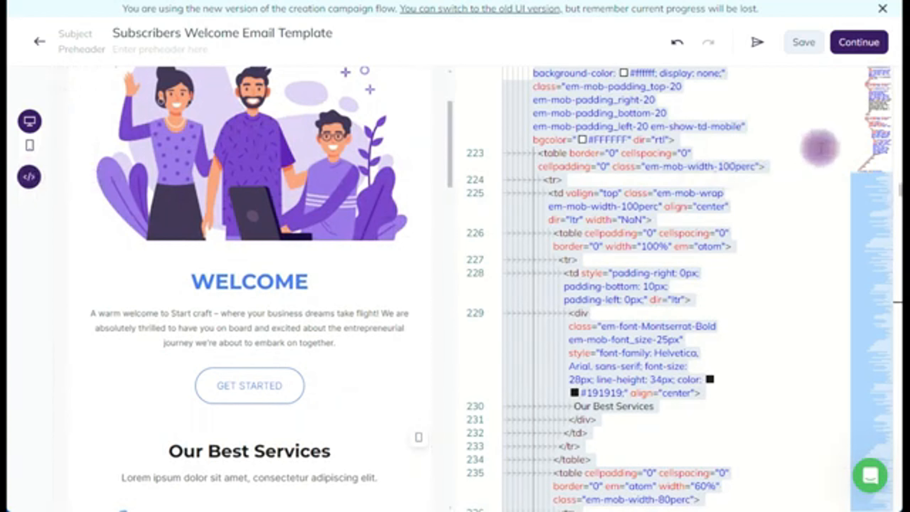
scroll(827, 133, down, 1)
scroll(825, 141, up, 1)
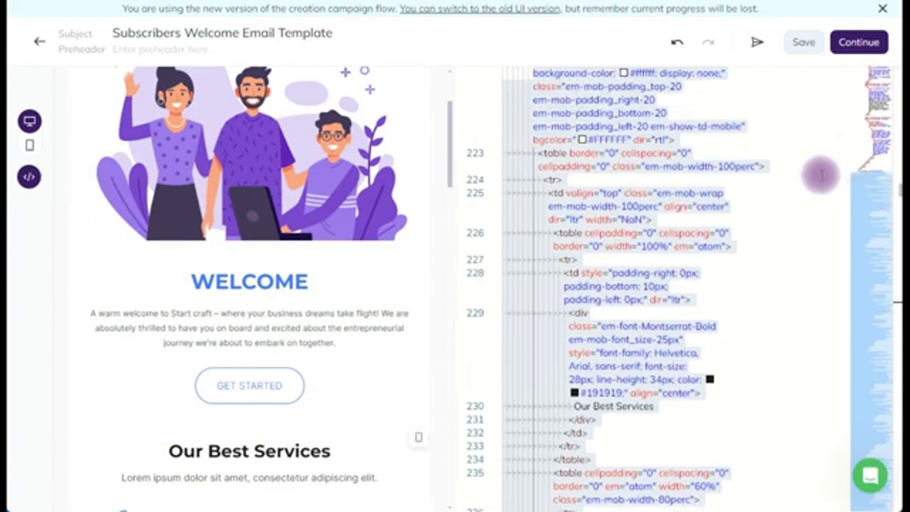
scroll(752, 208, up, 12)
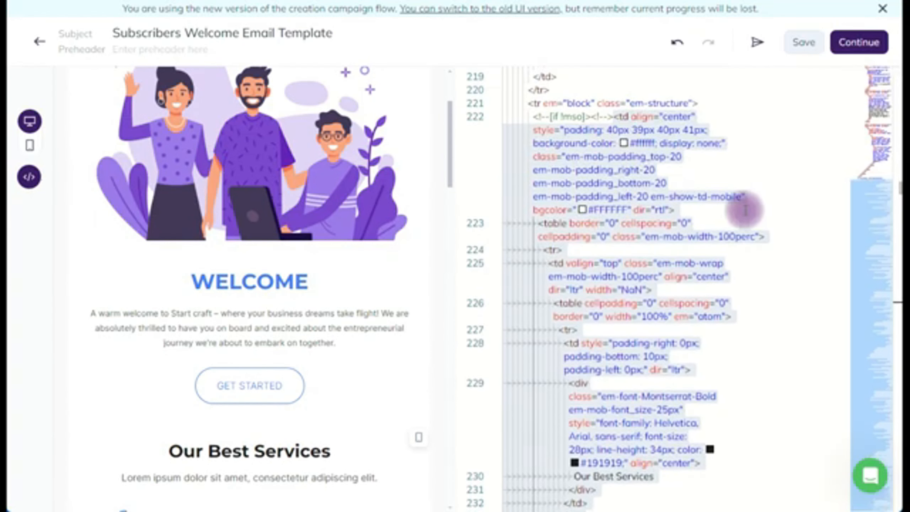
scroll(713, 206, up, 15)
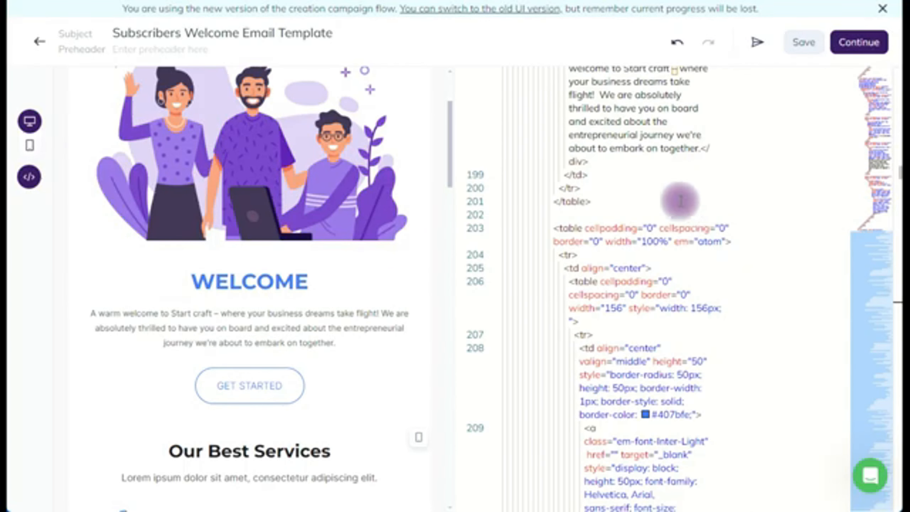
scroll(667, 199, down, 19)
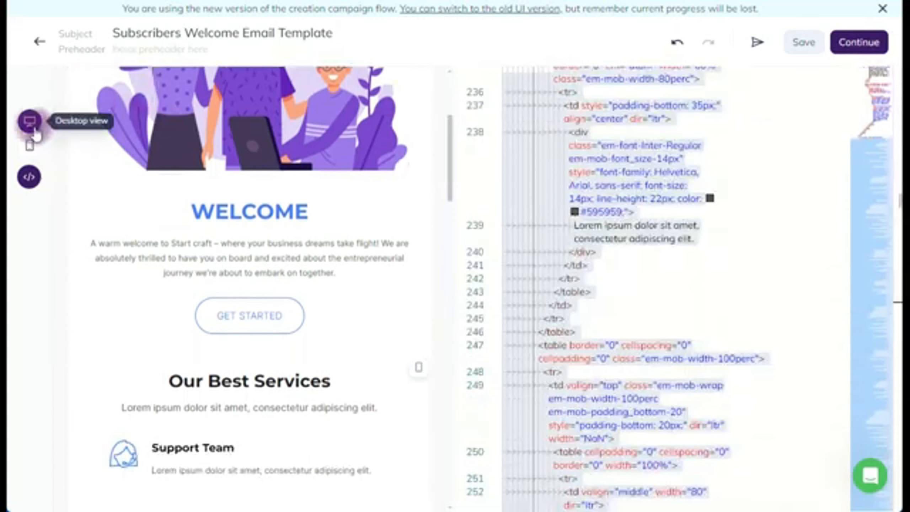
Preview the email in mobile view, close the code view and return to desktop view.
click(29, 145)
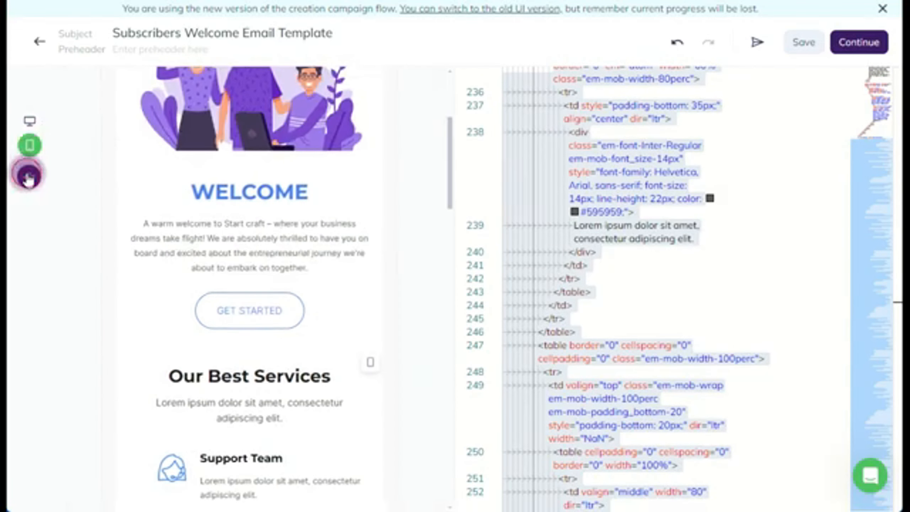
click(28, 176)
click(30, 121)
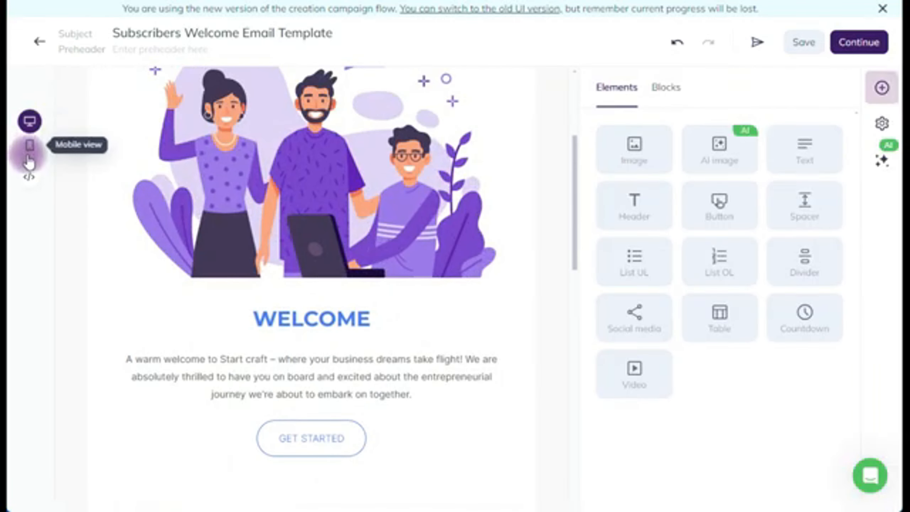
Reopen the code view, inspect the markup of the welcome paragraph, GET STARTED button and services block, and close the code view.
click(25, 178)
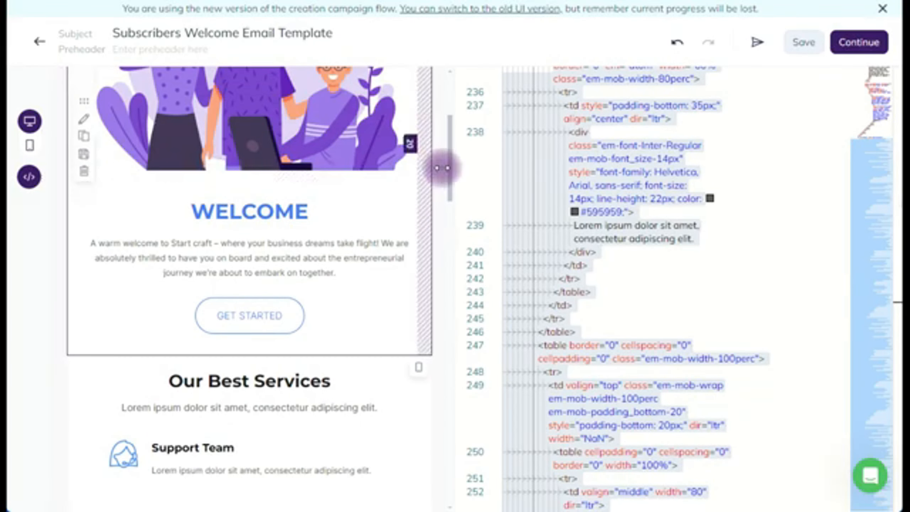
scroll(855, 116, down, 7)
scroll(879, 143, up, 20)
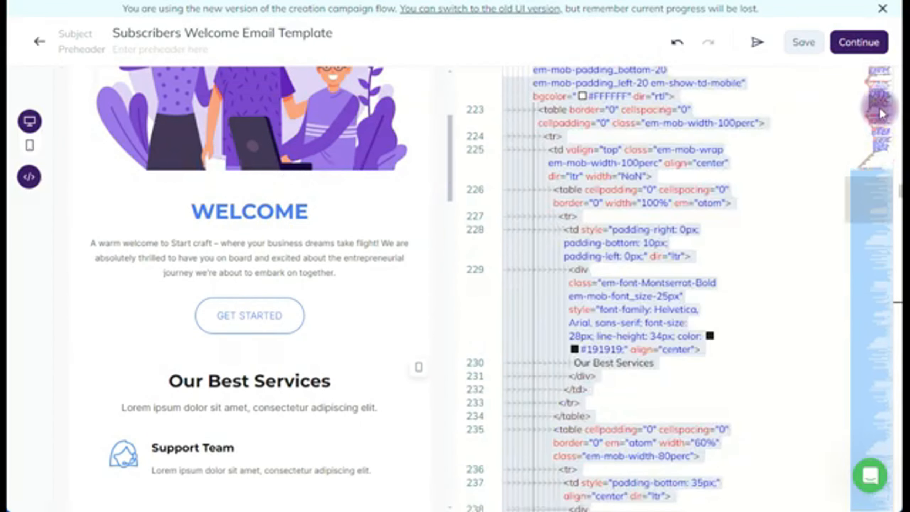
scroll(609, 229, down, 4)
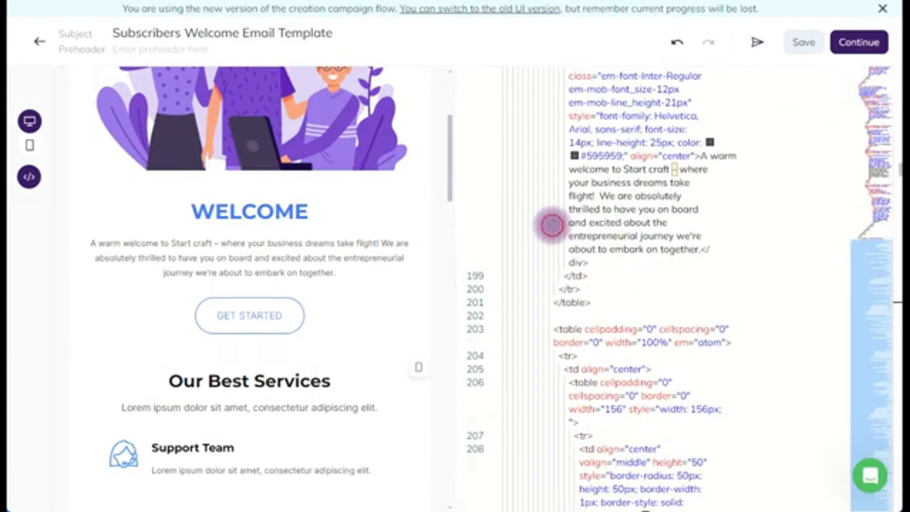
click(543, 225)
scroll(541, 229, down, 7)
scroll(251, 189, down, 4)
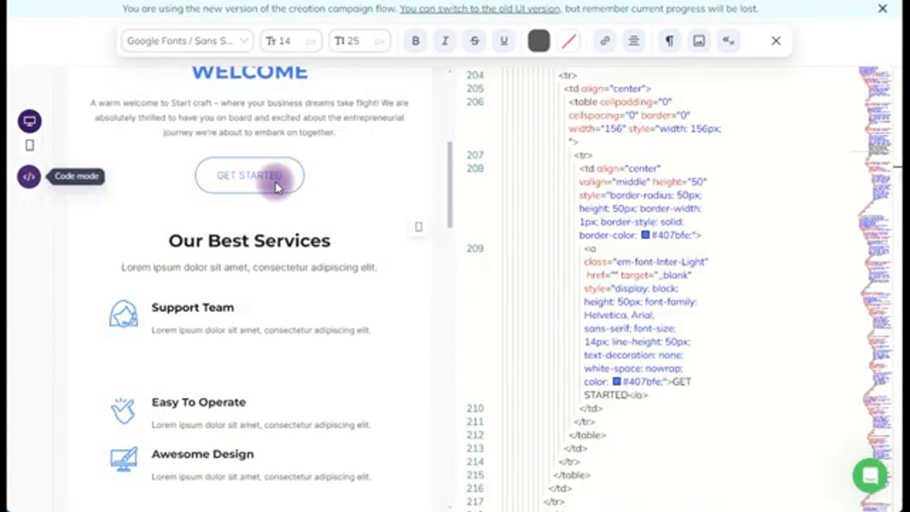
scroll(578, 240, down, 2)
scroll(587, 239, down, 18)
scroll(68, 179, down, 15)
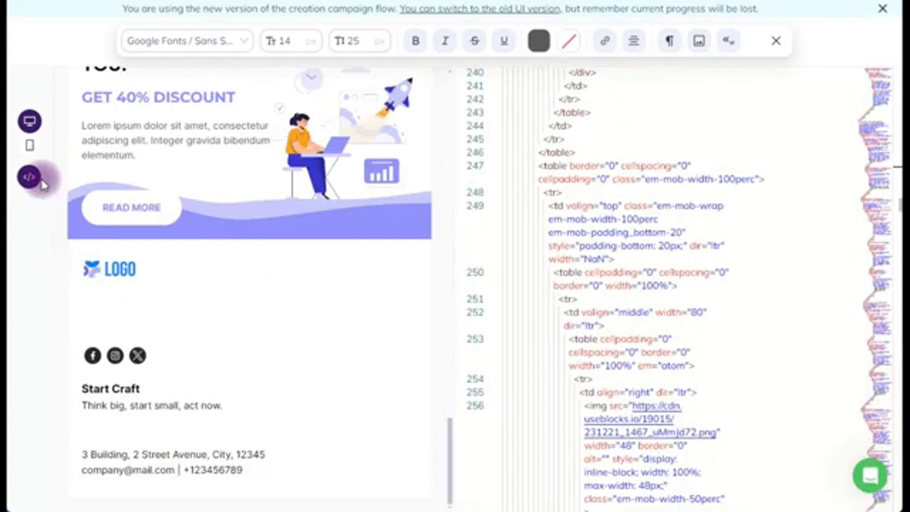
click(29, 176)
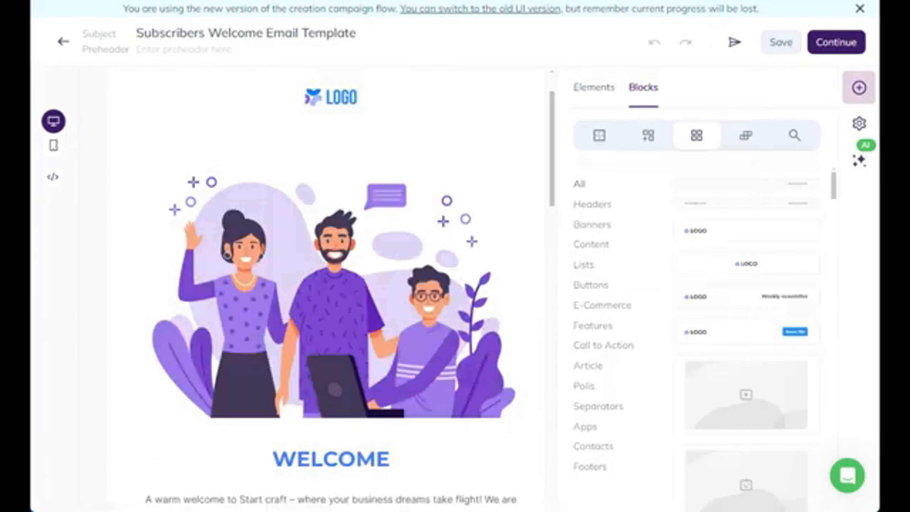
Generate subject lines with the AI assistant and use "Welcome to Start Craft: Let's Build Something Amazing!" as the email's subject.
click(861, 158)
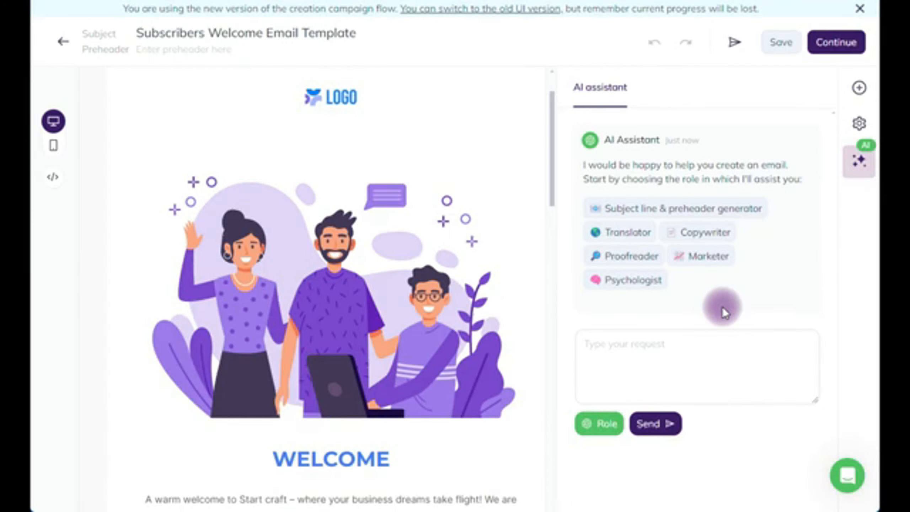
click(687, 212)
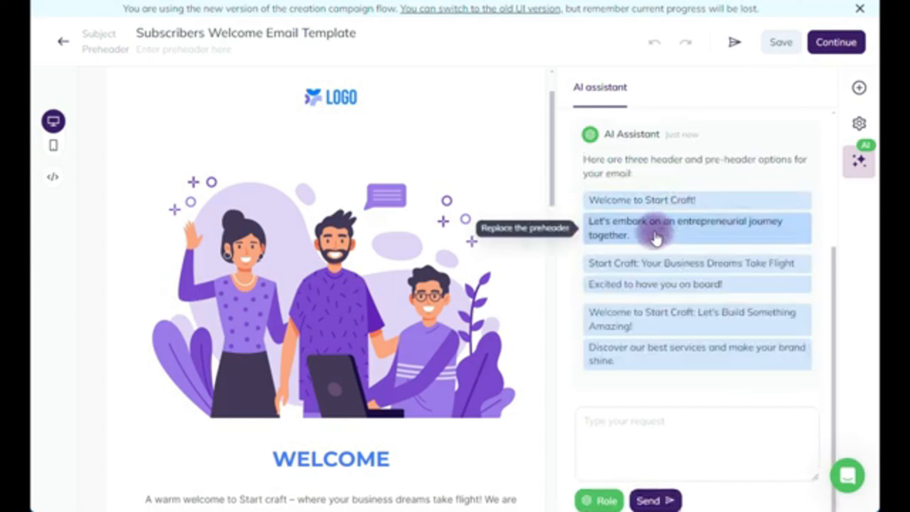
click(667, 328)
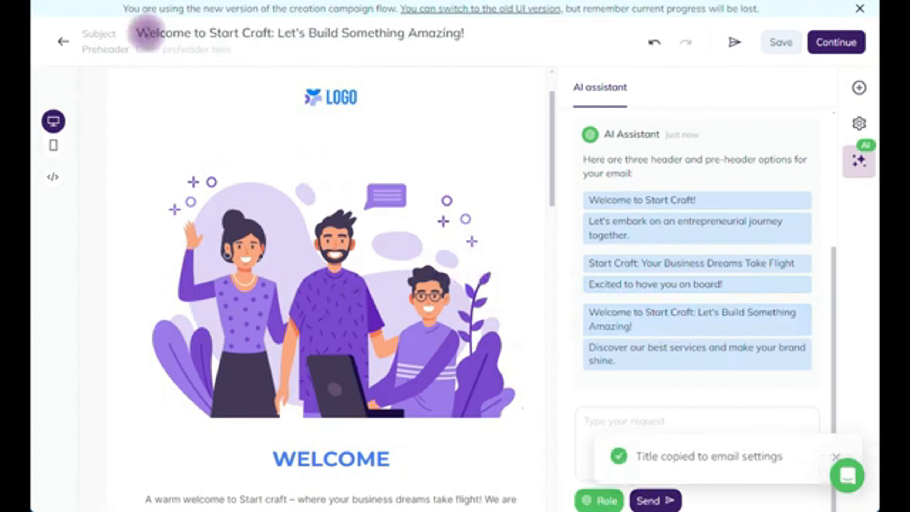
Replace the email's subject with the AI-suggested title "Welcome to Start Craft!".
drag(147, 33, 512, 39)
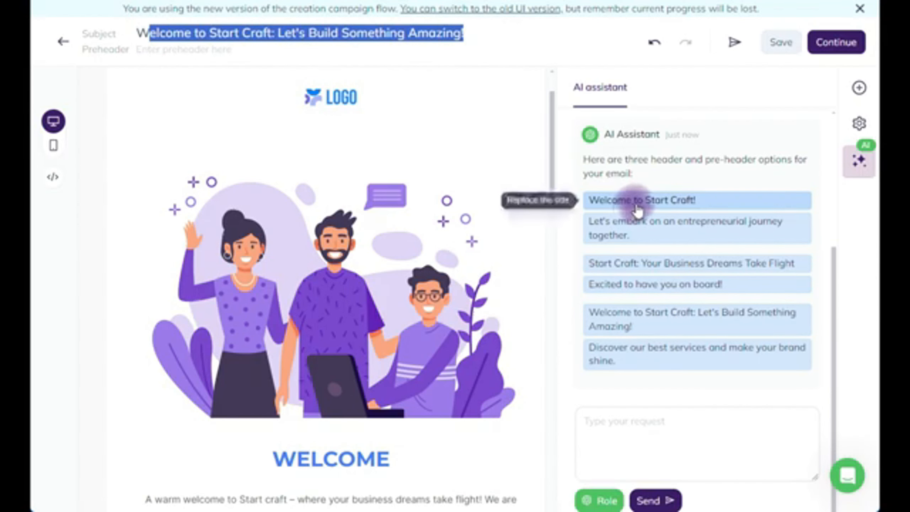
click(638, 208)
drag(156, 33, 318, 32)
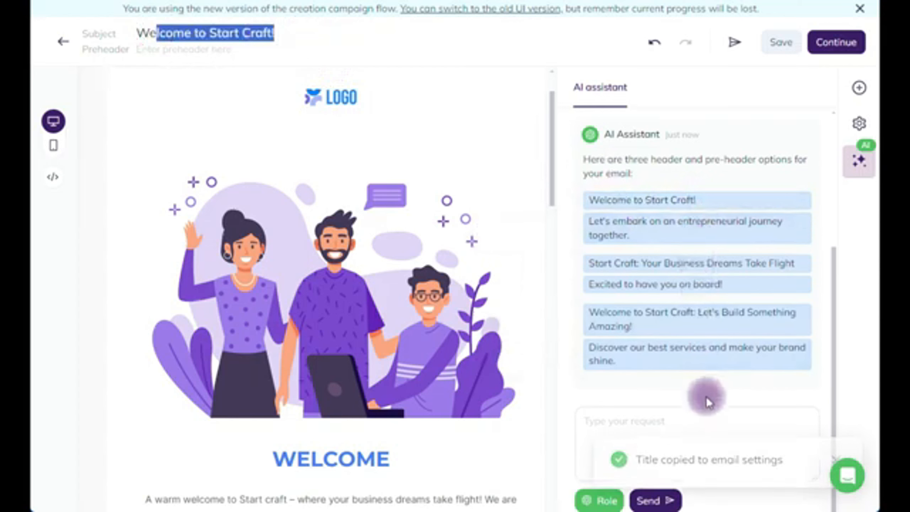
click(700, 382)
Assign the AI assistant the Translator role and choose a target language for the email content.
click(859, 164)
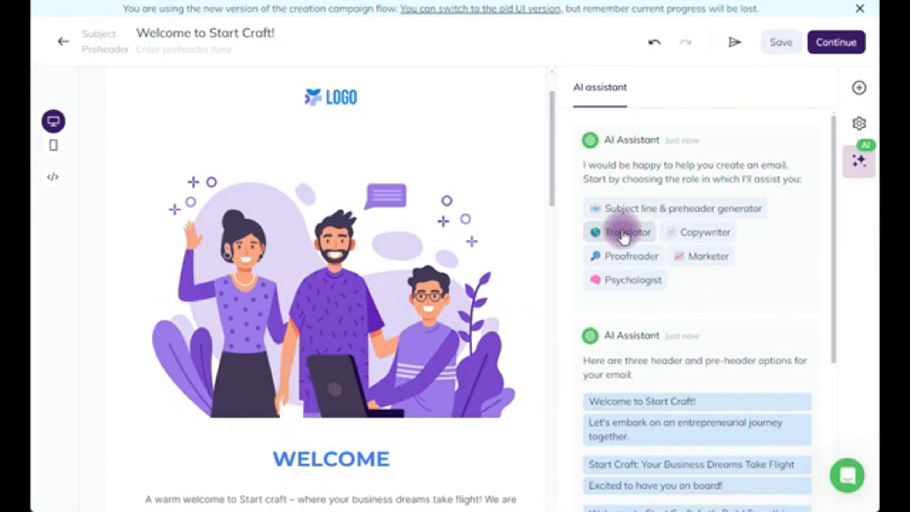
click(623, 233)
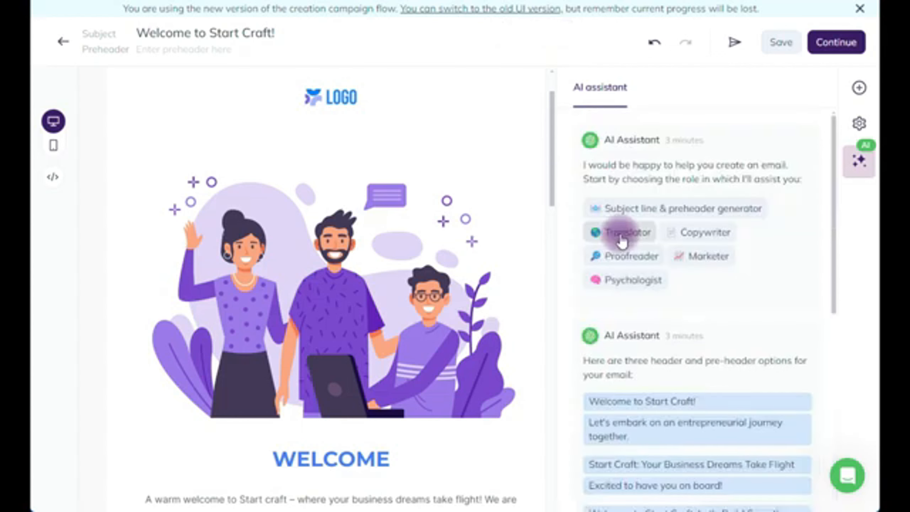
click(622, 236)
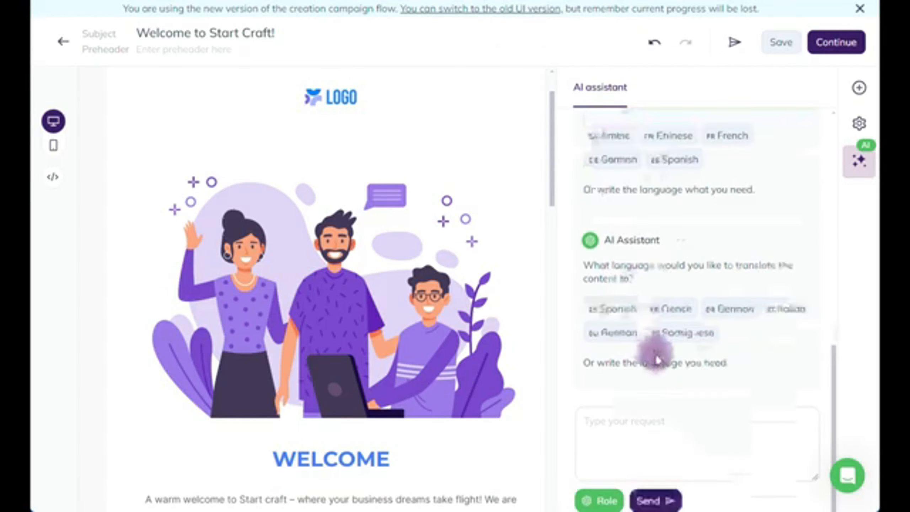
click(684, 336)
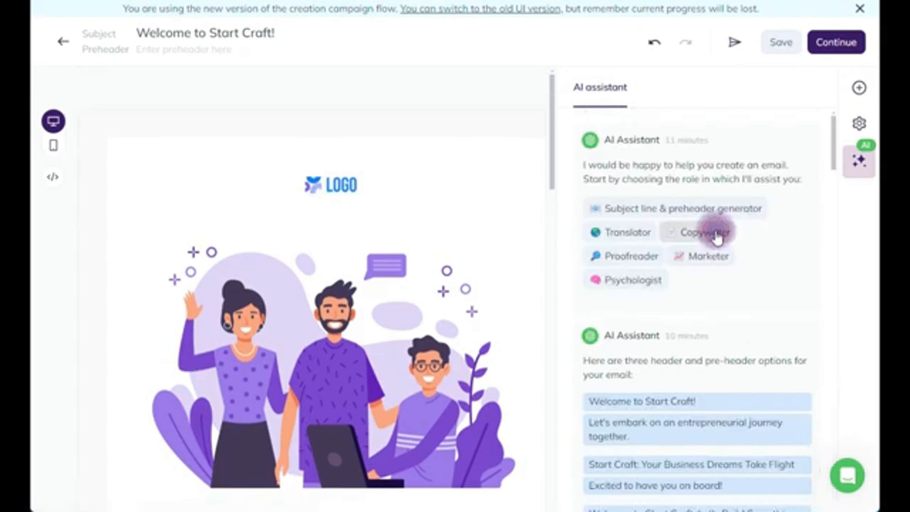
Have the AI assistant's Copywriter role draft a marketing email plan and review its sender, target audience and topics sections.
click(715, 237)
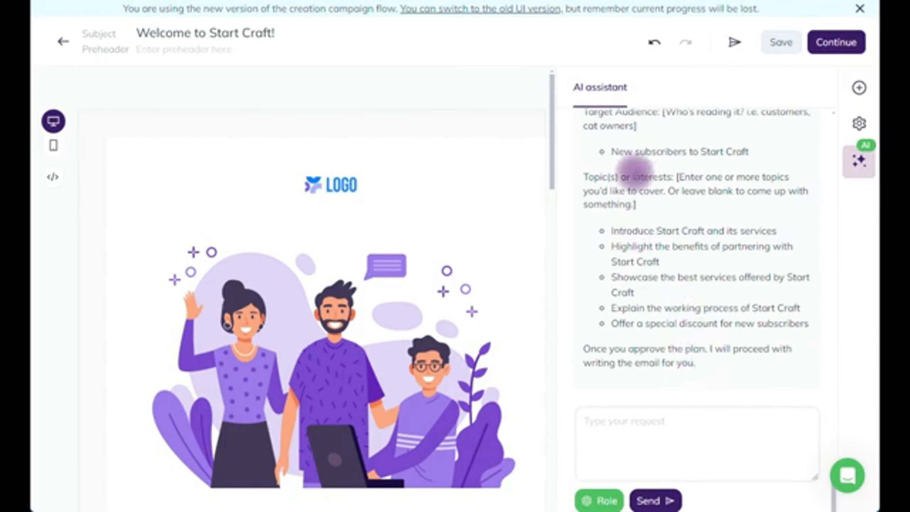
scroll(635, 171, up, 8)
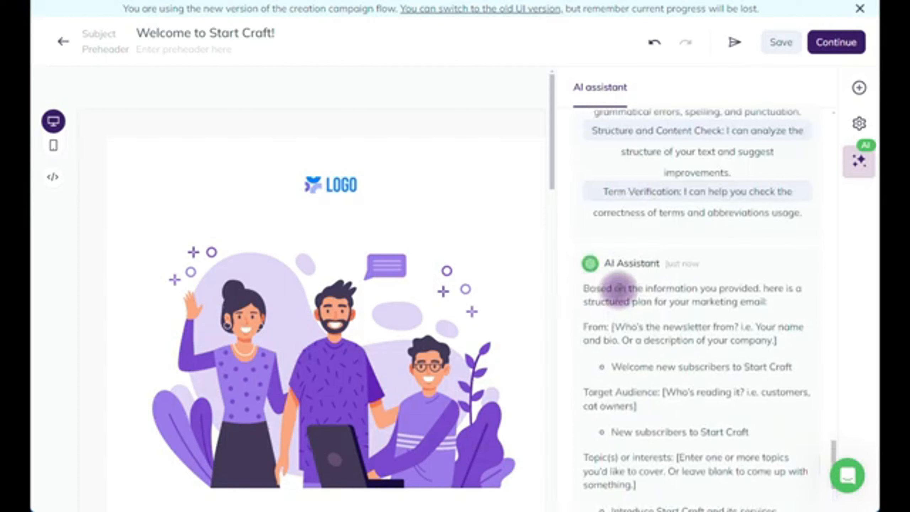
drag(629, 289, 762, 303)
click(763, 303)
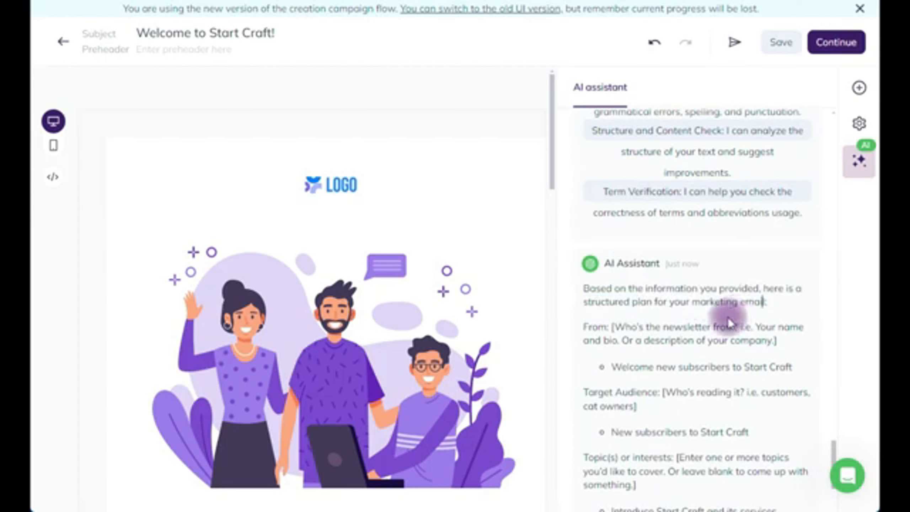
scroll(729, 322, down, 2)
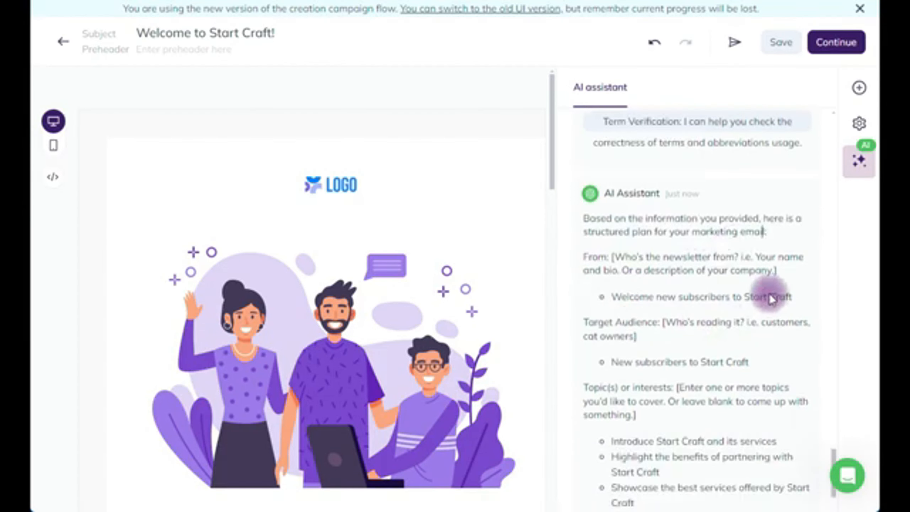
drag(603, 321, 682, 322)
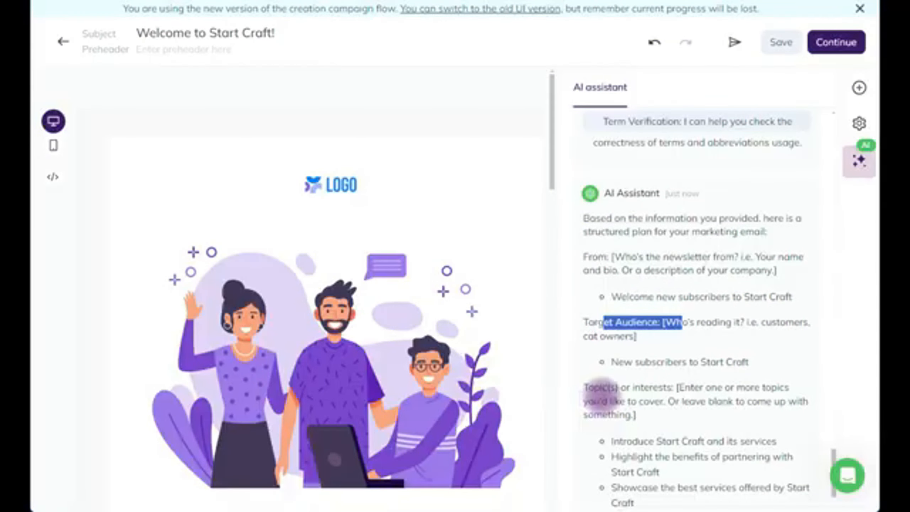
scroll(600, 393, down, 8)
click(596, 498)
Select the team illustration above the WELCOME heading and open AI image generation for it in the Image Center.
click(290, 409)
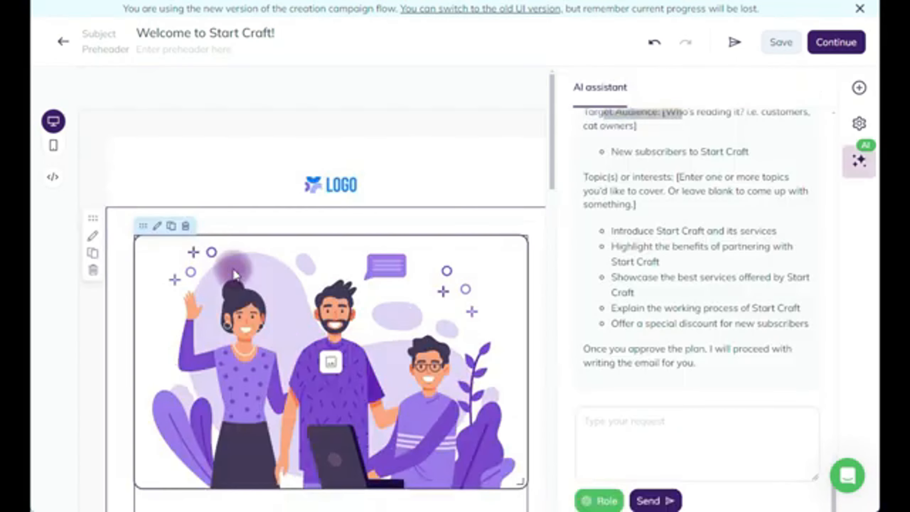
click(247, 278)
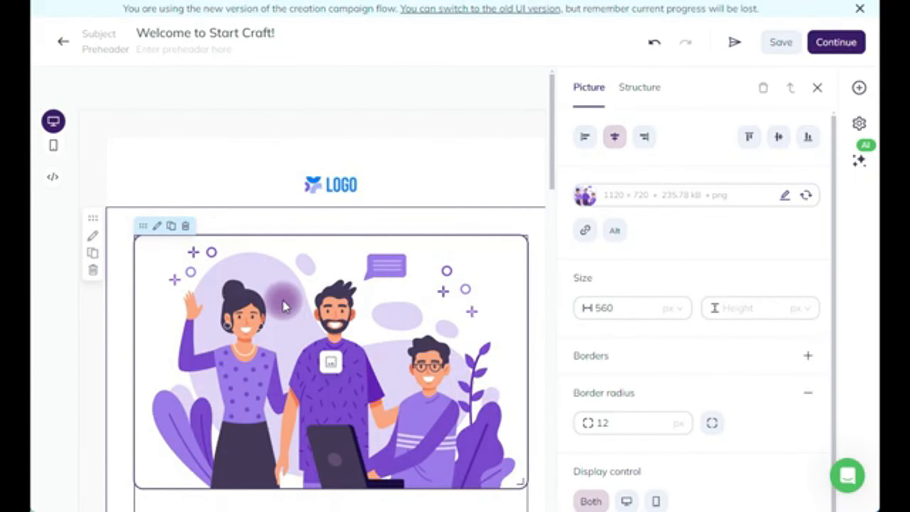
scroll(283, 302, down, 7)
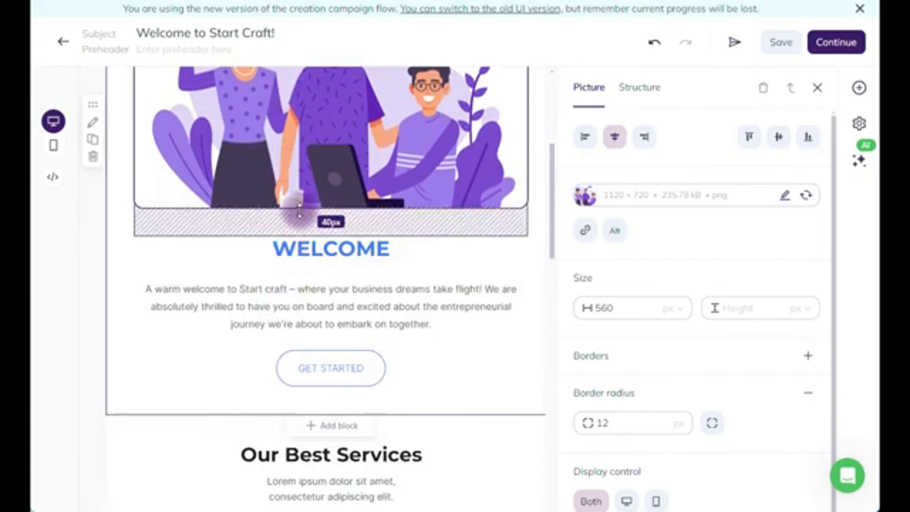
scroll(299, 213, up, 4)
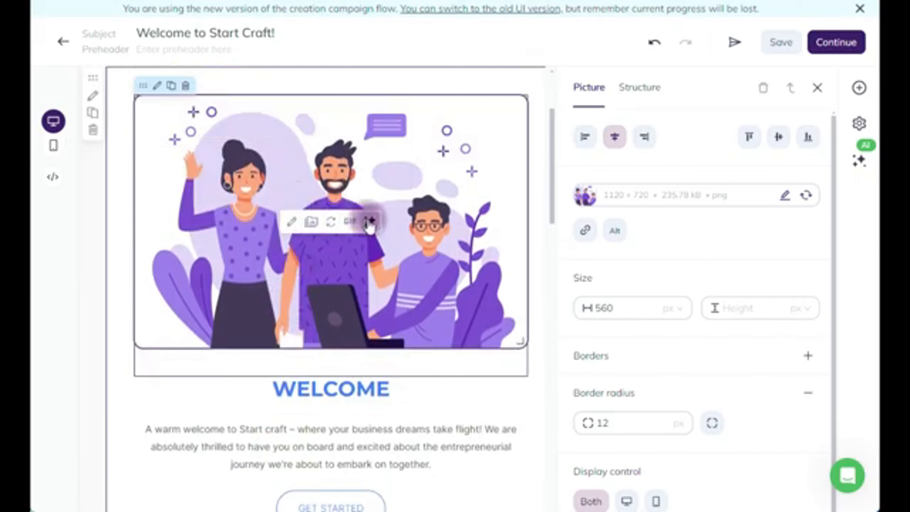
click(369, 220)
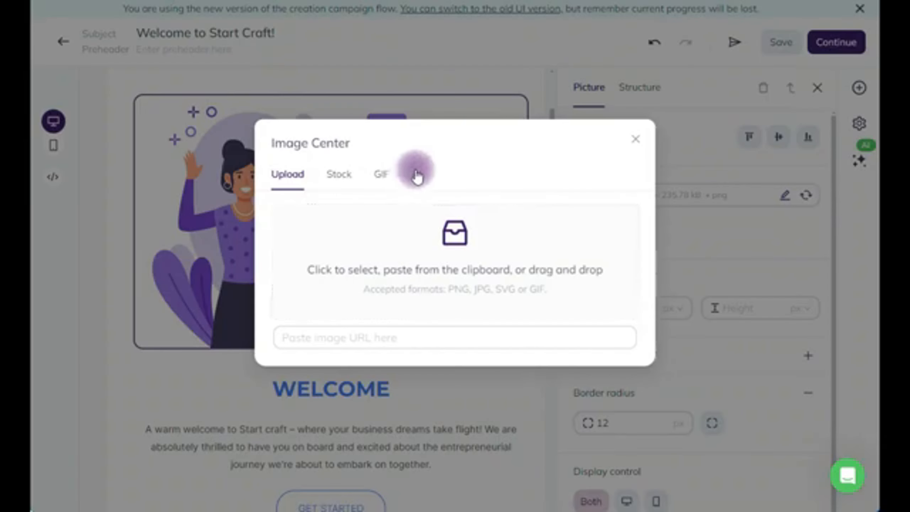
click(417, 176)
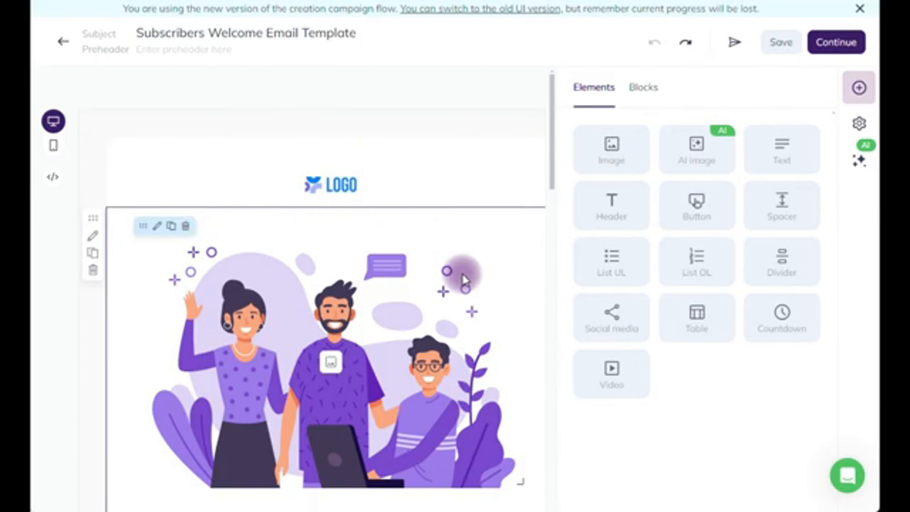
drag(697, 148, 387, 268)
Generate AI images from the prompt "Dog".
click(384, 215)
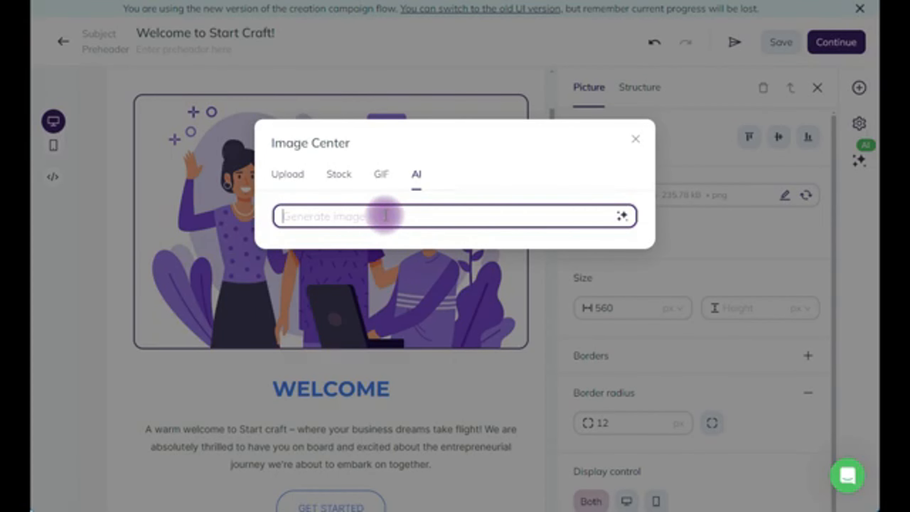
text(I)
key(BackSpace)
text(B)
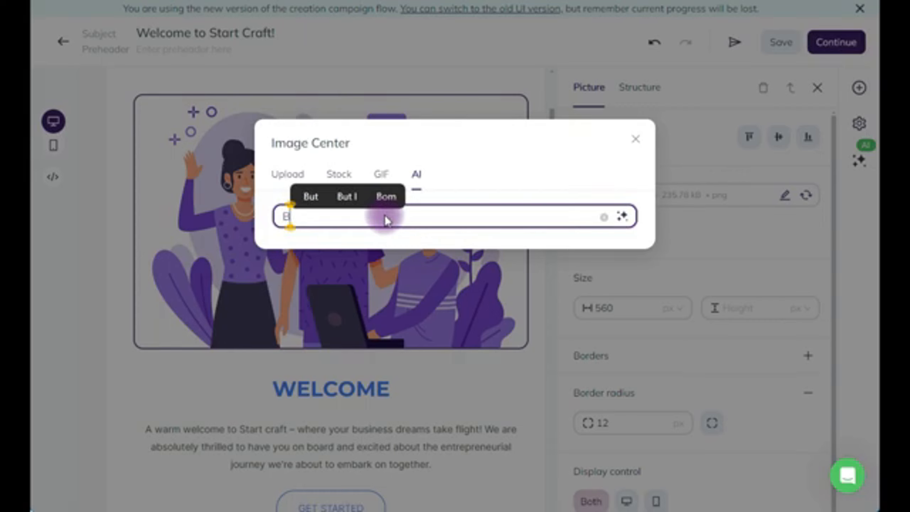
key(BackSpace)
text(Dog)
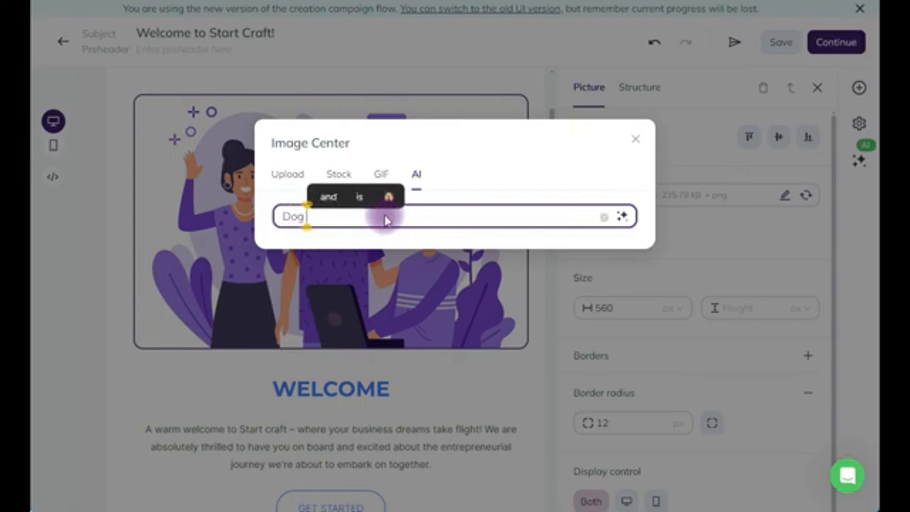
click(622, 216)
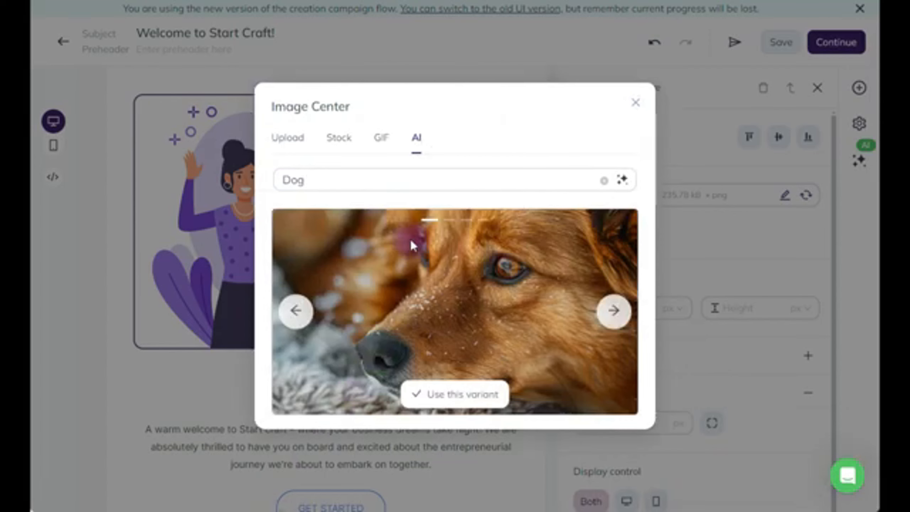
Browse to the third generated dog image, the black-and-tan dog among autumn leaves, and use that variant.
click(616, 315)
click(613, 311)
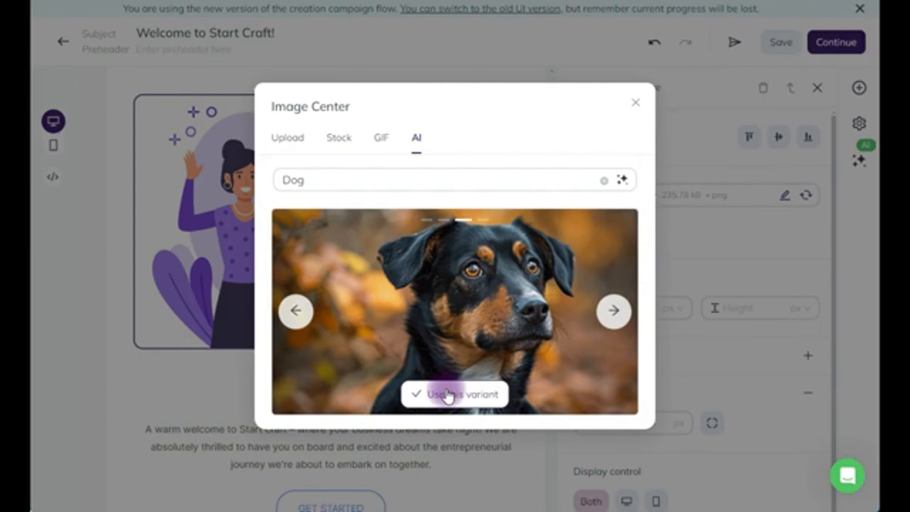
click(447, 394)
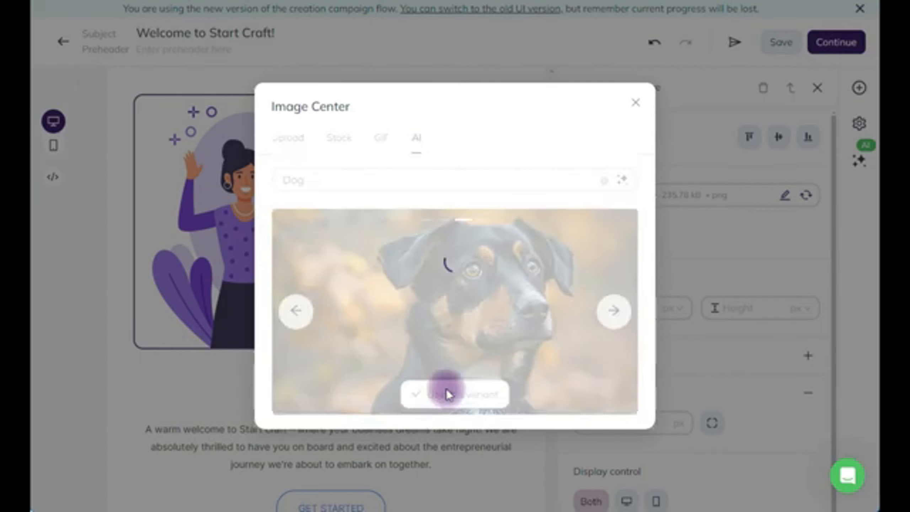